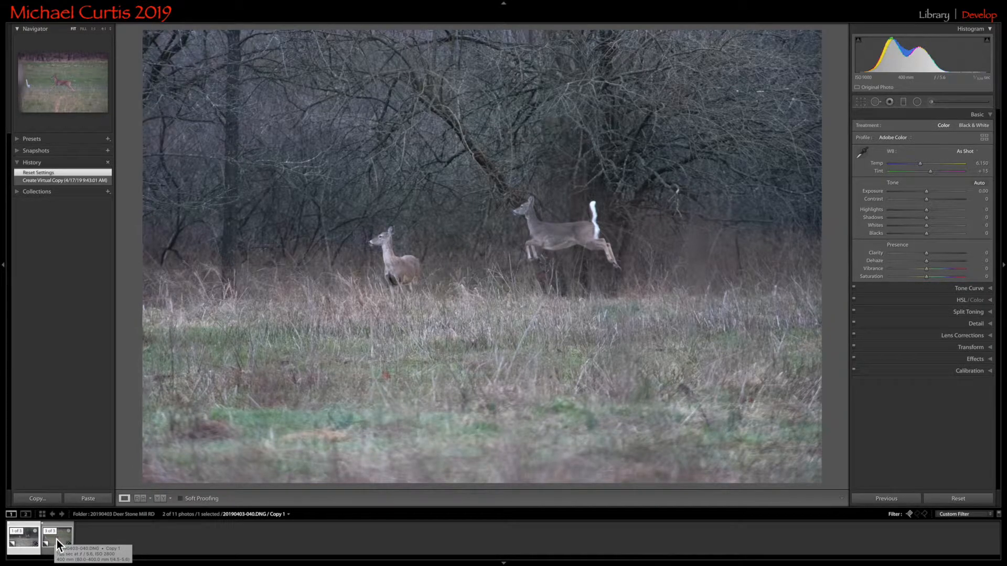
Compare the unedited running-deer photo with the two-deer photo, checking each one's histogram and exposure details
{"action": "left_click", "coordinate": [57, 540]}
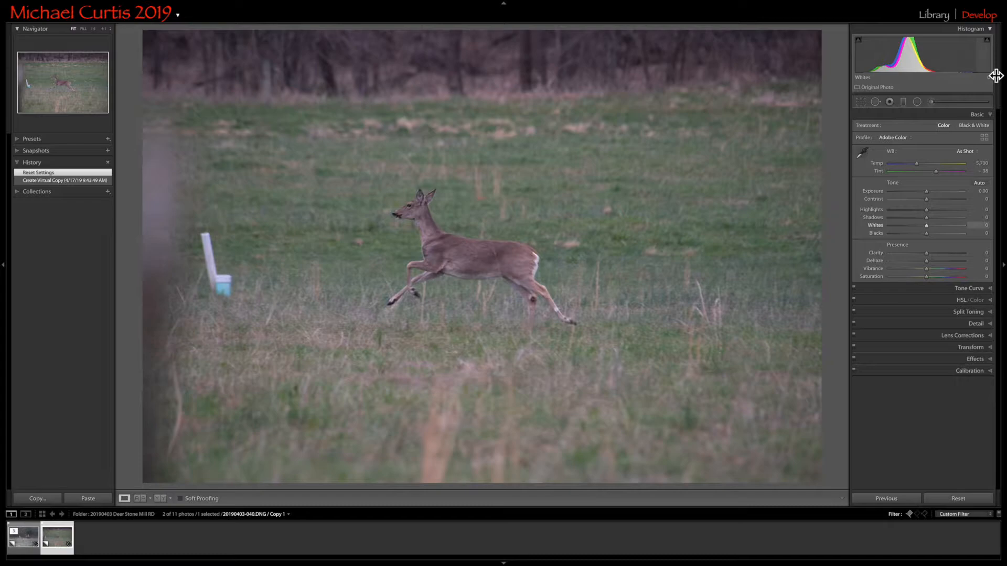
{"action": "left_click", "coordinate": [28, 537]}
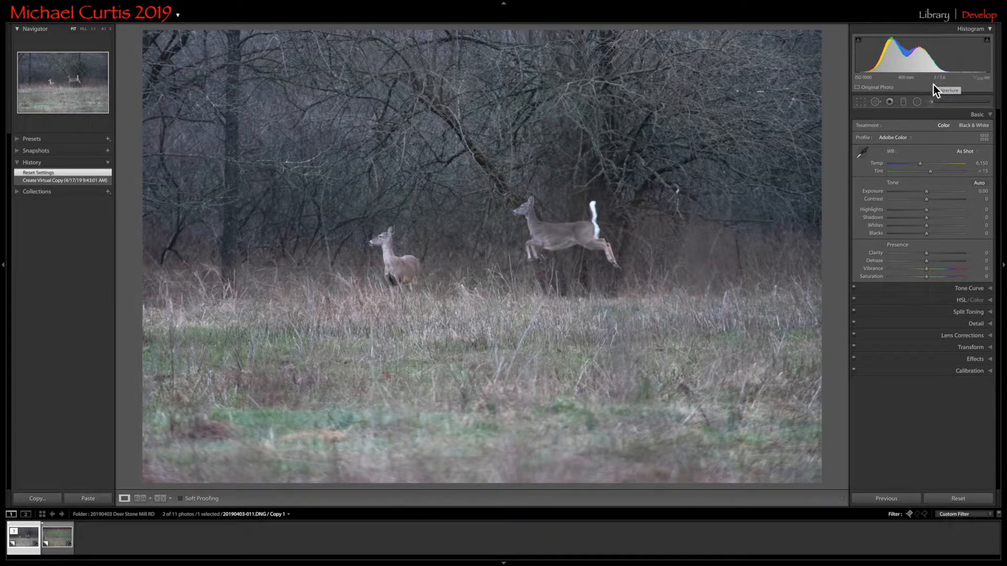
{"action": "left_click", "coordinate": [59, 539]}
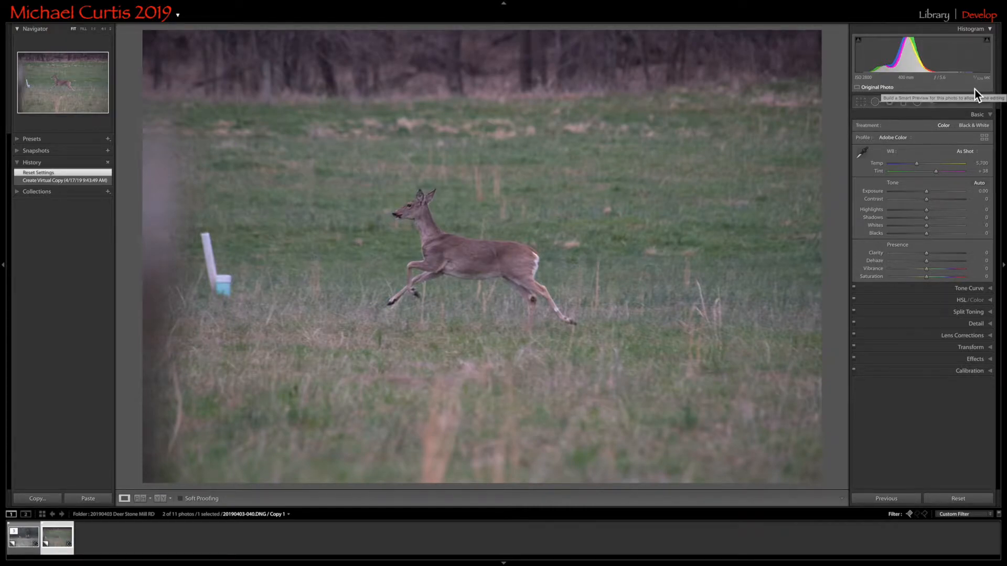
{"action": "left_click", "coordinate": [21, 537]}
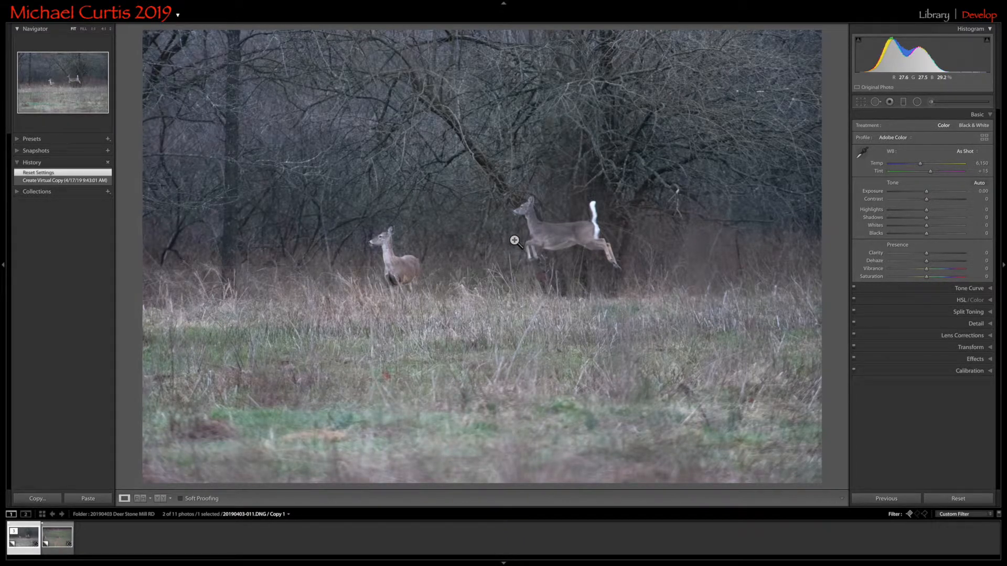
Crop the two-deer photo tighter around both animals at the original aspect ratio and straighten it to an angle of 0.68
{"action": "left_click", "coordinate": [865, 105]}
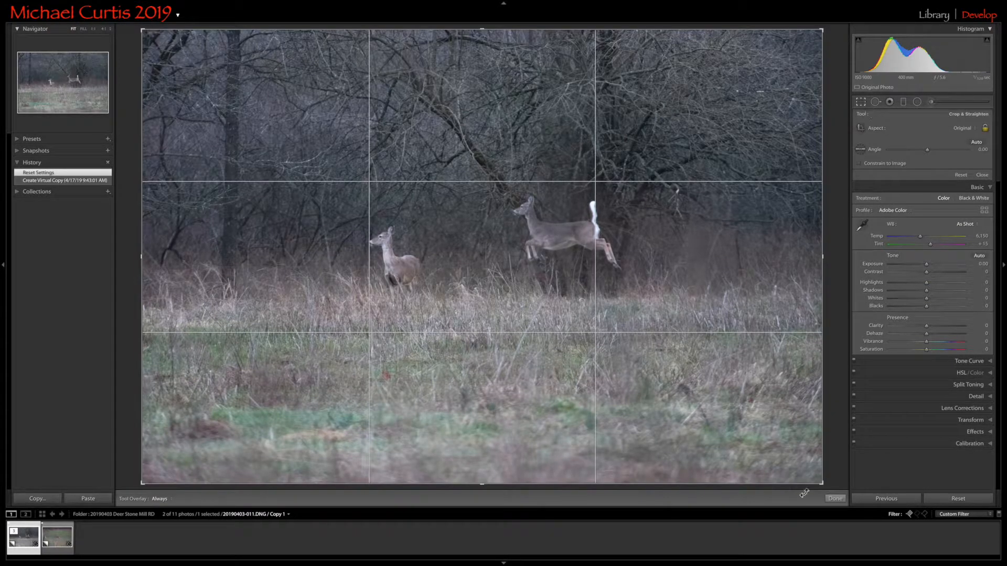
{"action": "left_click_drag", "start_coordinate": [826, 484], "coordinate": [813, 469]}
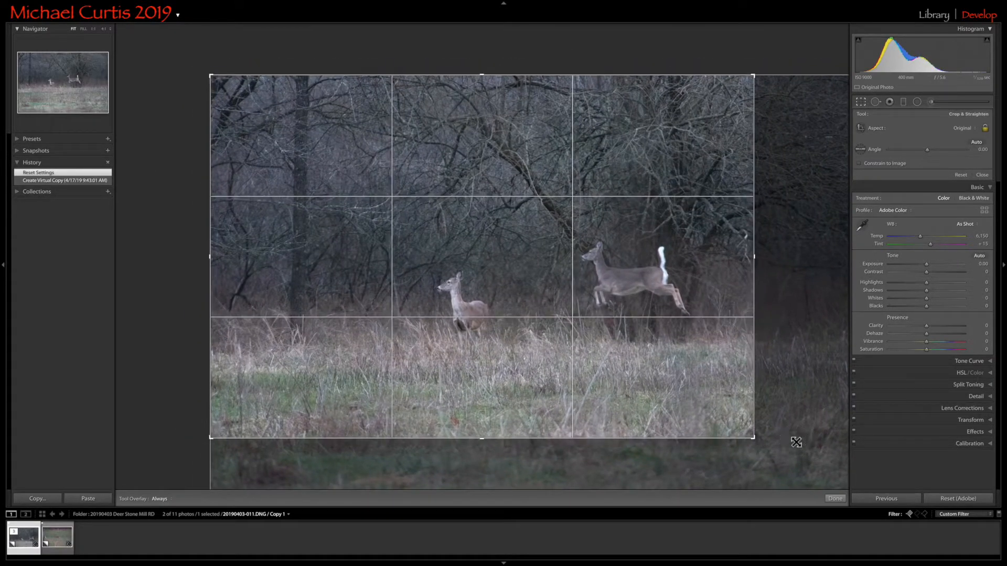
{"action": "left_click_drag", "start_coordinate": [618, 278], "coordinate": [528, 289]}
{"action": "left_click_drag", "start_coordinate": [212, 78], "coordinate": [225, 95]}
{"action": "left_click_drag", "start_coordinate": [557, 271], "coordinate": [575, 302]}
{"action": "left_click_drag", "start_coordinate": [726, 420], "coordinate": [737, 403]}
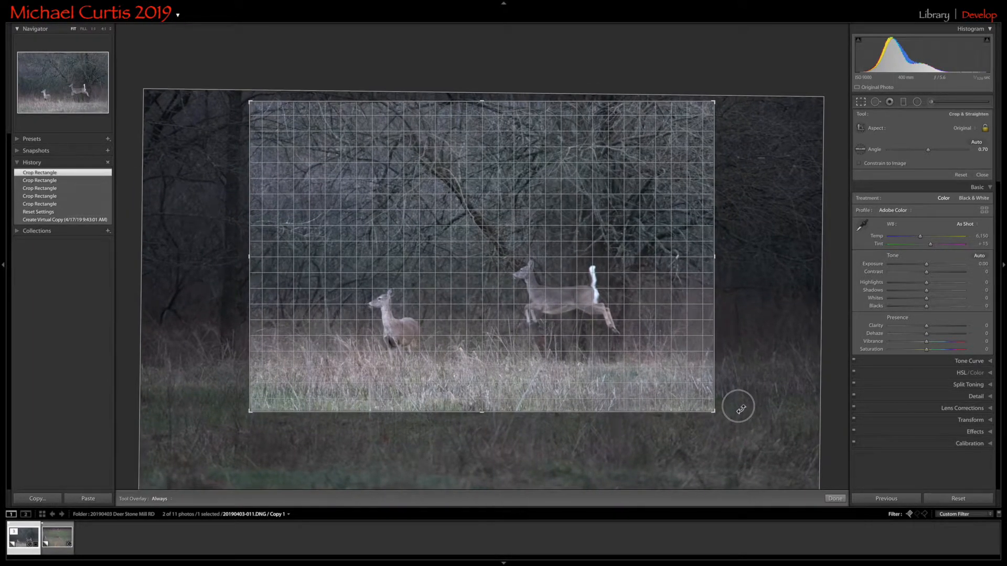
{"action": "left_click_drag", "start_coordinate": [631, 295], "coordinate": [618, 290]}
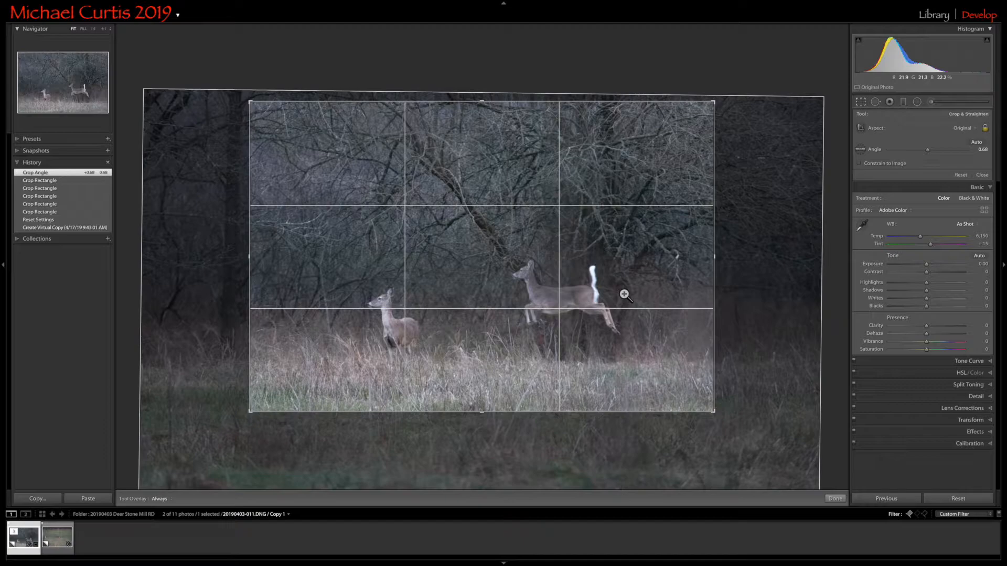
{"action": "key", "text": "Return"}
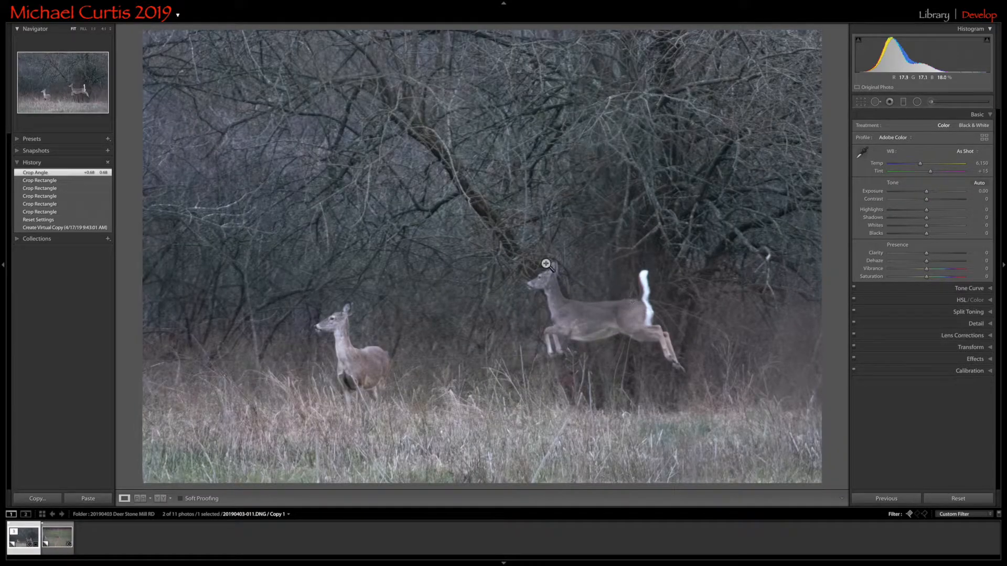
Inspect the noise around the leaping deer's head up close and set Color noise reduction to 13
{"action": "left_click", "coordinate": [104, 30]}
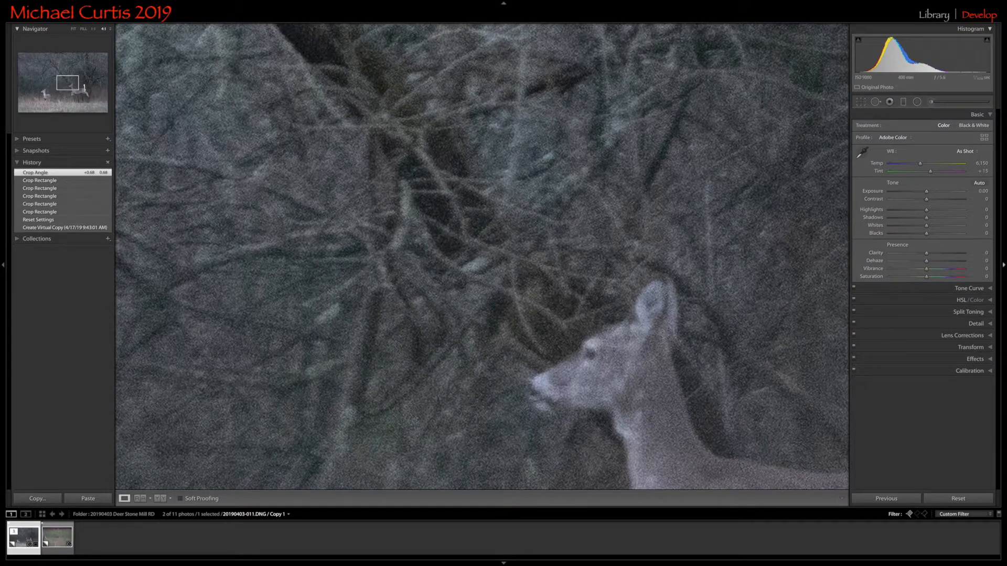
{"action": "left_click", "coordinate": [979, 326]}
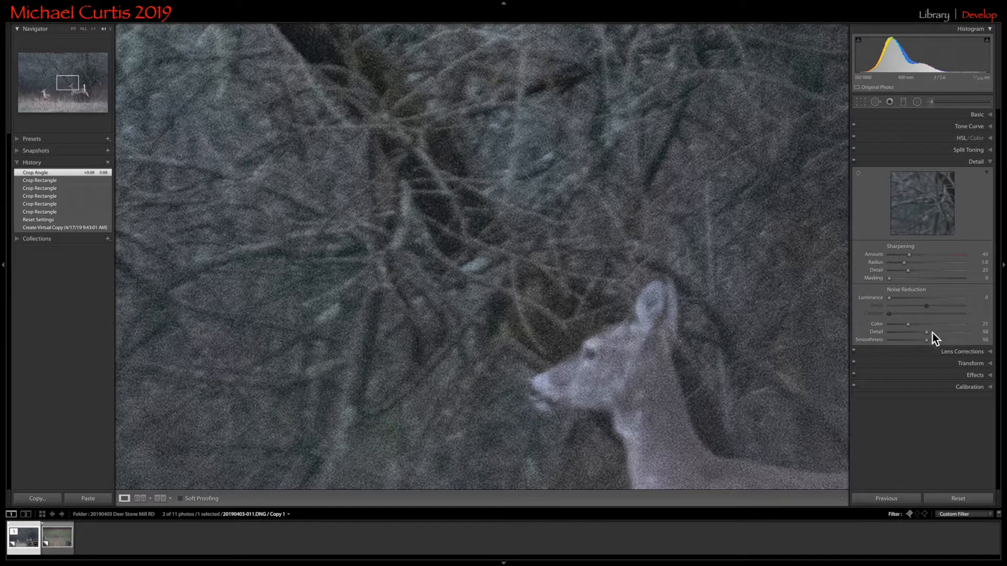
{"action": "left_click_drag", "start_coordinate": [909, 325], "coordinate": [870, 325]}
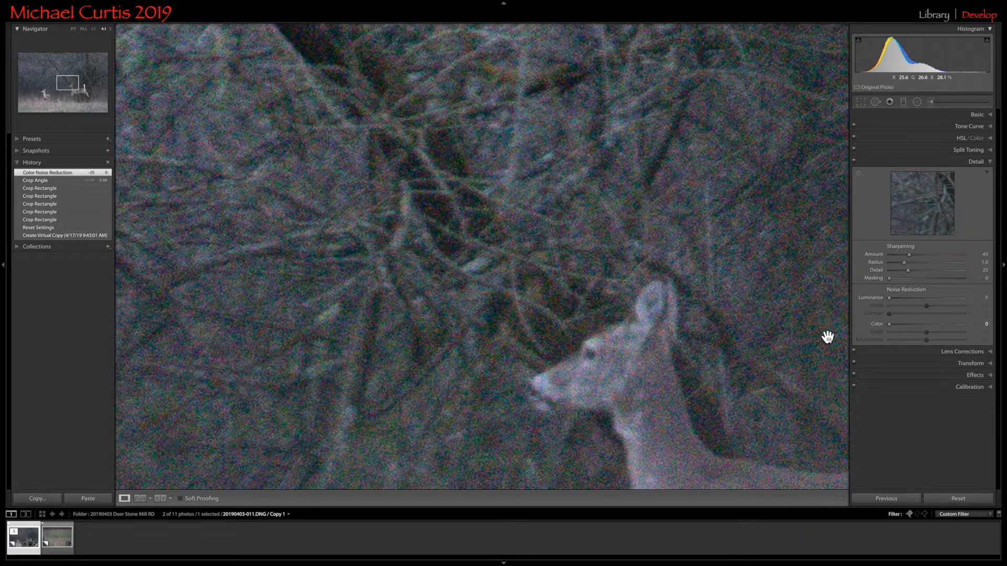
{"action": "left_click", "coordinate": [891, 327]}
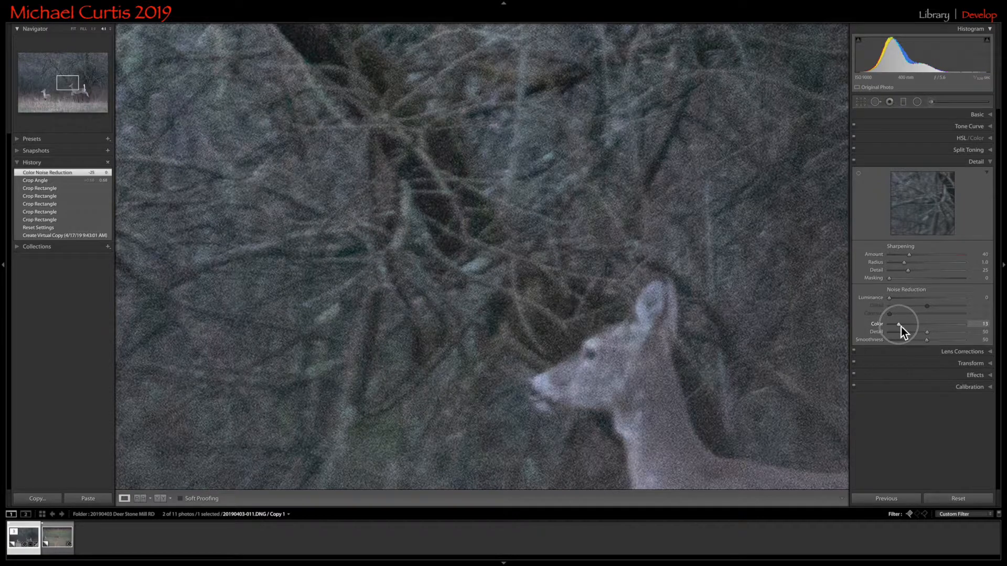
{"action": "left_click_drag", "start_coordinate": [900, 325], "coordinate": [898, 327]}
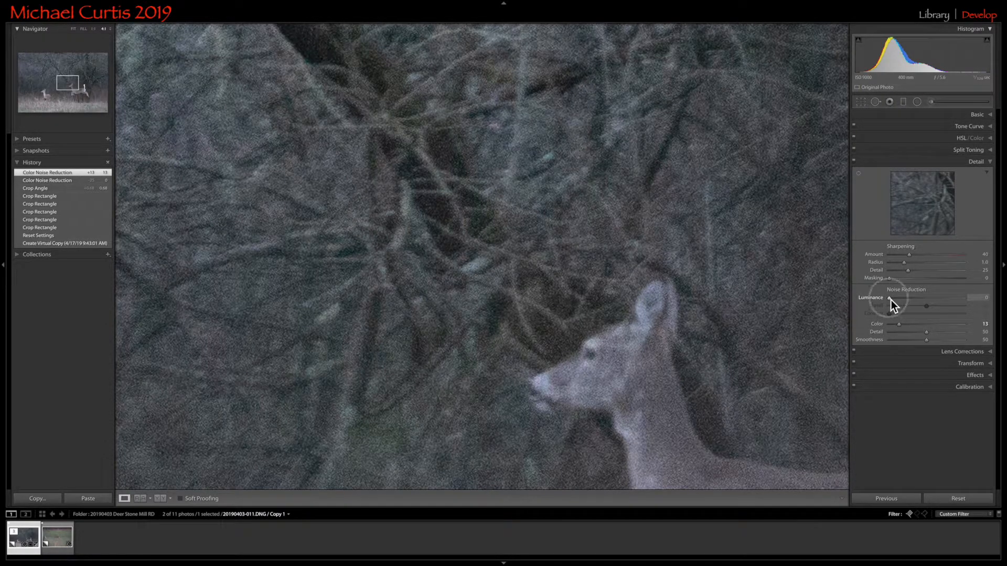
Set Luminance noise reduction to 21 and return to viewing the whole photo
{"action": "left_click", "coordinate": [891, 299]}
{"action": "left_click_drag", "start_coordinate": [901, 300], "coordinate": [1001, 305]}
{"action": "left_click_drag", "start_coordinate": [906, 297], "coordinate": [905, 297]}
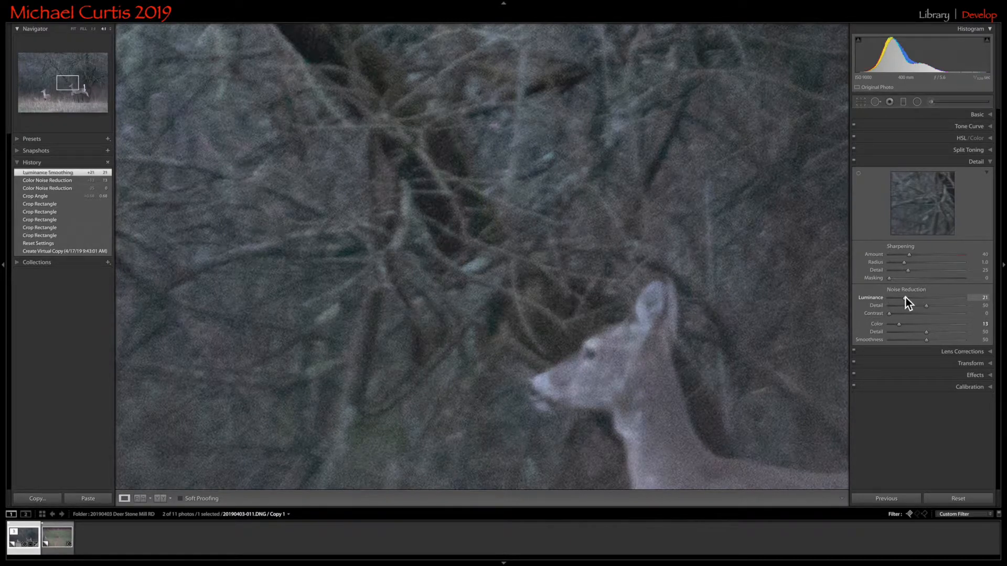
{"action": "left_click", "coordinate": [77, 31]}
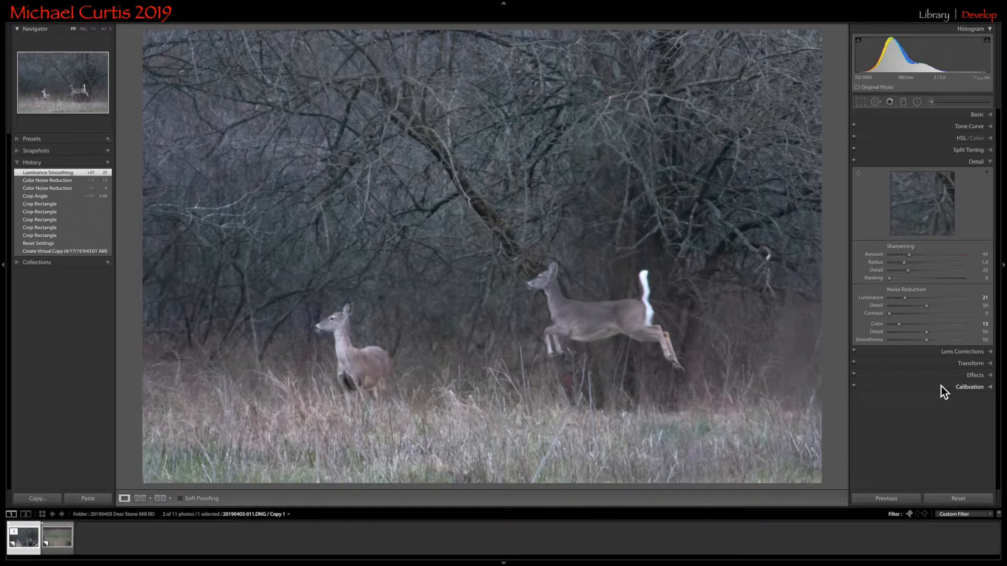
Set the photo's Highlights to -65 and Shadows to +18 in the basic tone adjustments
{"action": "left_click", "coordinate": [975, 115]}
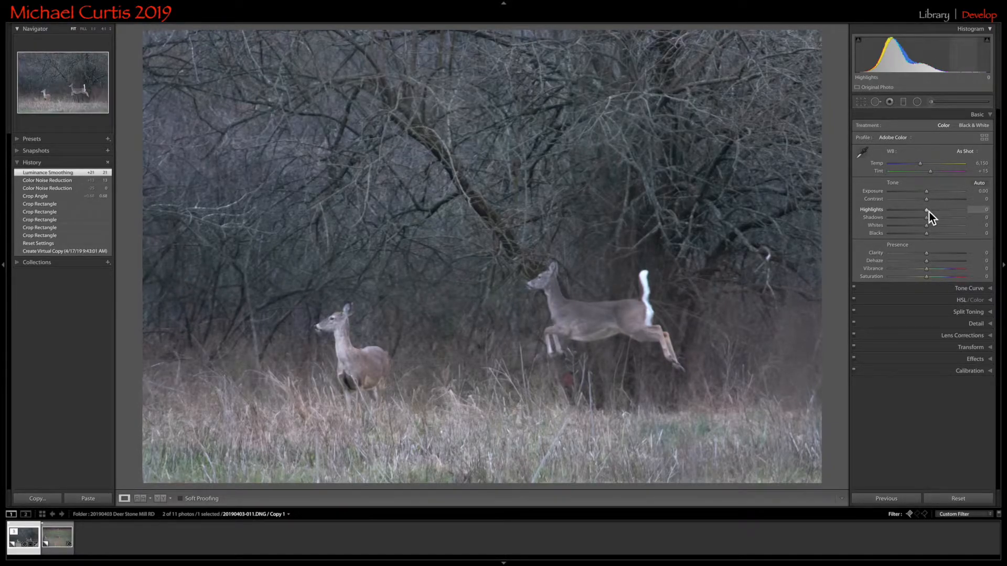
{"action": "mouse_move", "coordinate": [927, 211]}
{"action": "left_mouse_down"}
{"action": "mouse_move", "coordinate": [867, 212]}
{"action": "mouse_move", "coordinate": [927, 212]}
{"action": "left_mouse_up"}
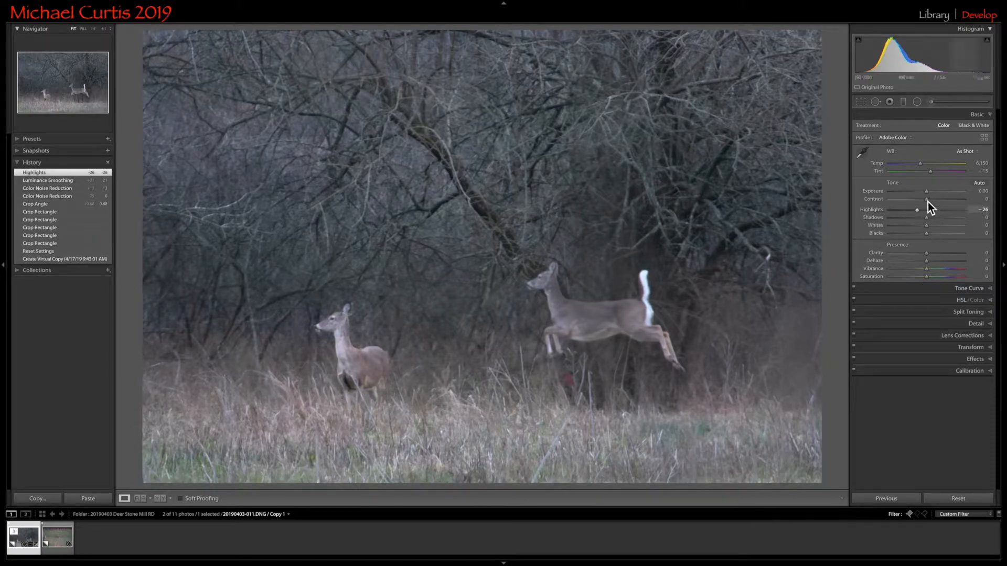
{"action": "left_click_drag", "start_coordinate": [920, 213], "coordinate": [905, 214]}
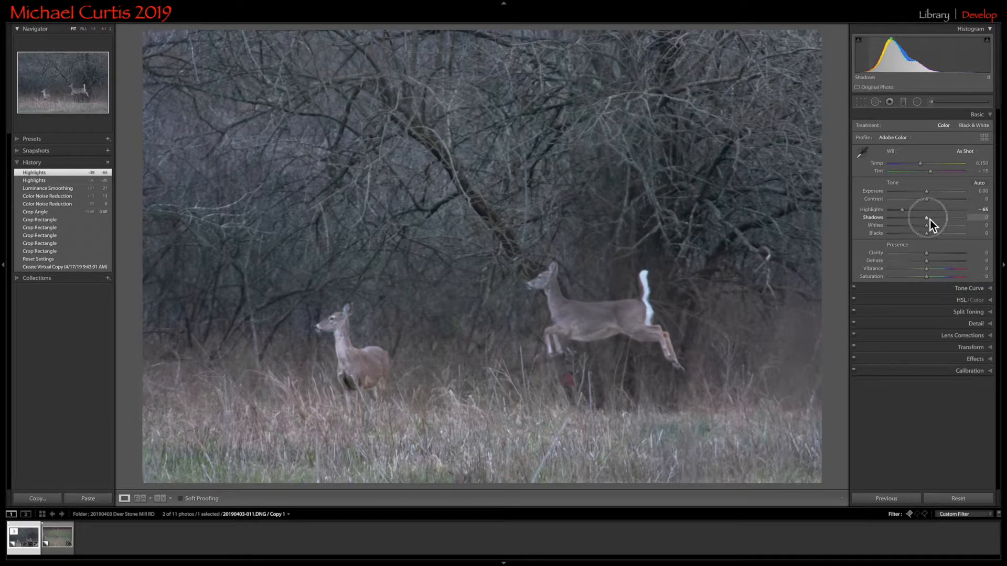
{"action": "mouse_move", "coordinate": [933, 220]}
{"action": "left_mouse_down"}
{"action": "mouse_move", "coordinate": [974, 222]}
{"action": "mouse_move", "coordinate": [925, 220]}
{"action": "mouse_move", "coordinate": [936, 219]}
{"action": "left_mouse_up"}
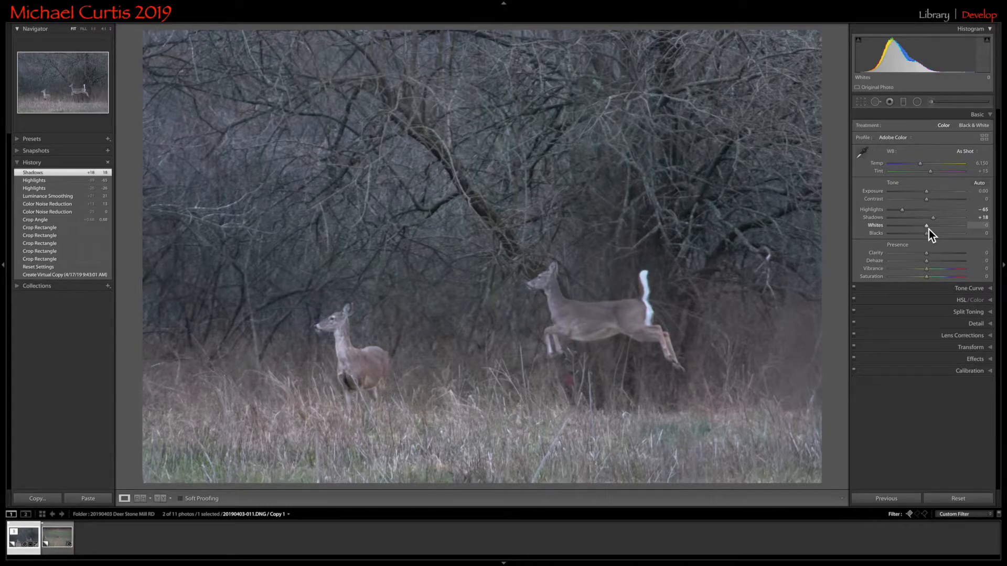
Use the clipping preview to set the white and black points, with Whites at +59 and Blacks at -36
{"action": "key", "text": "alt"}
{"action": "left_click", "coordinate": [927, 227], "text": "alt"}
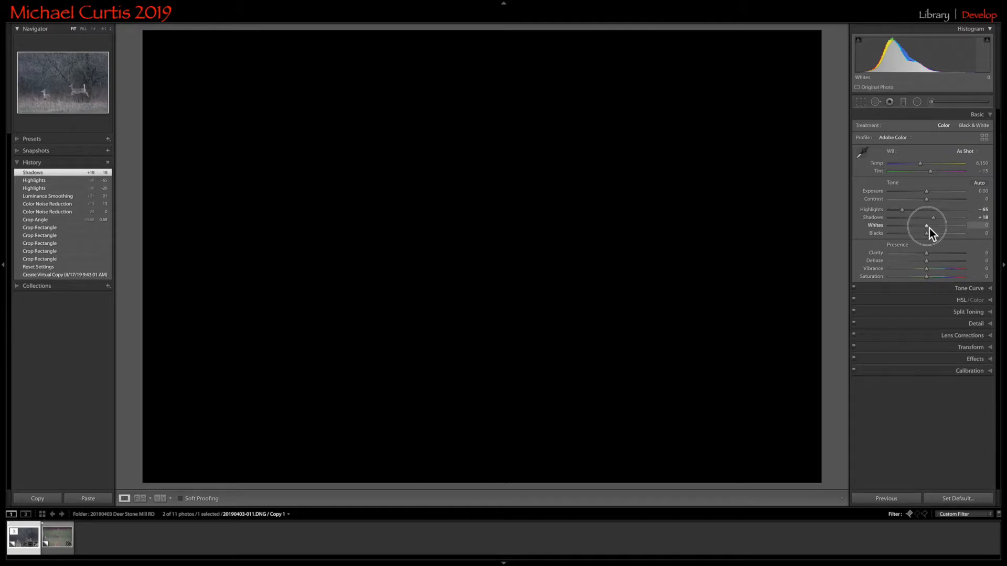
{"action": "left_click_drag", "start_coordinate": [930, 228], "coordinate": [933, 228]}
{"action": "mouse_move", "coordinate": [933, 227]}
{"action": "left_mouse_down"}
{"action": "mouse_move", "coordinate": [966, 230]}
{"action": "mouse_move", "coordinate": [951, 230]}
{"action": "left_mouse_up"}
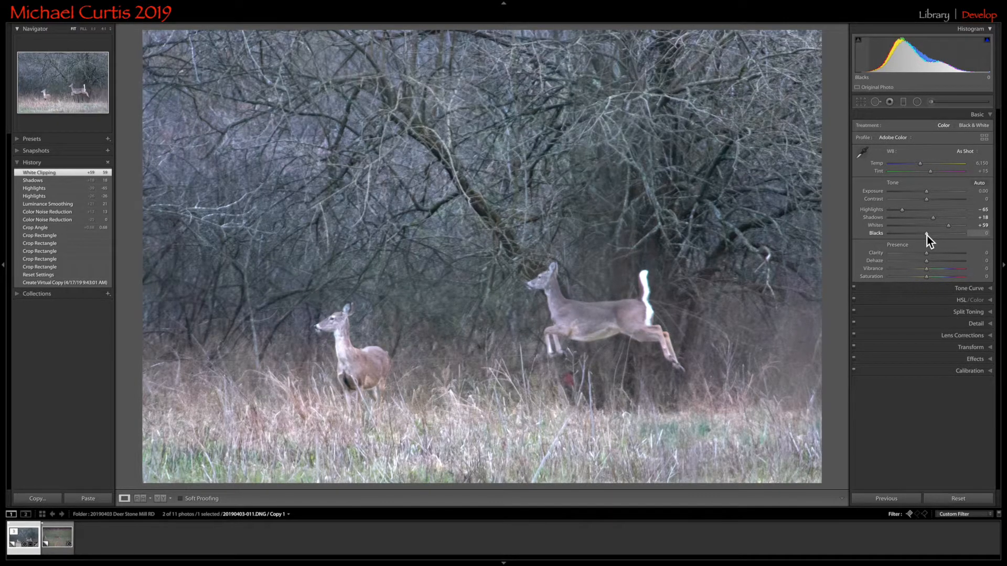
{"action": "key", "text": "alt"}
{"action": "left_click", "coordinate": [926, 233], "text": "alt"}
{"action": "left_click_drag", "start_coordinate": [927, 235], "coordinate": [915, 234]}
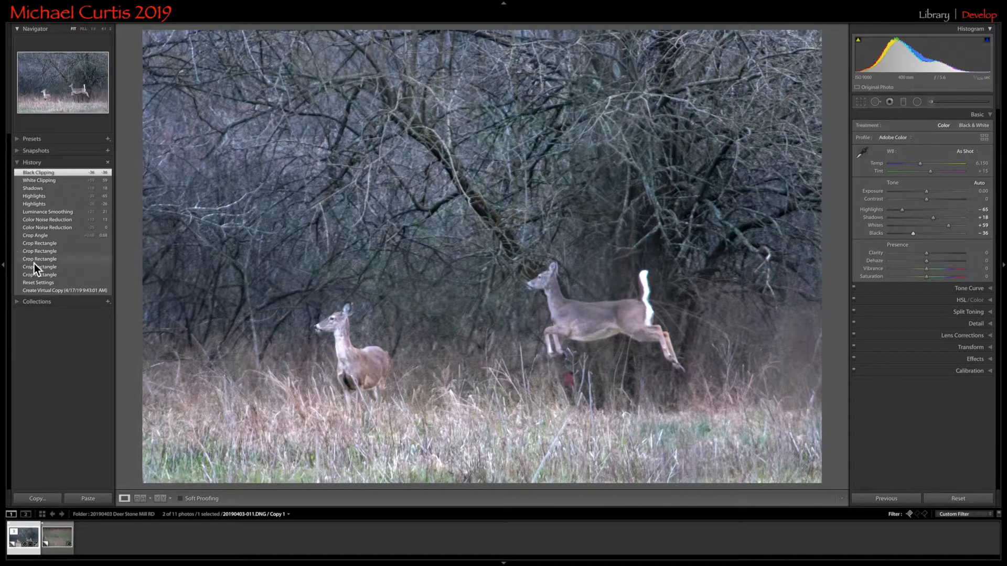
Review the earlier history states back to Luminance Smoothing to compare the tonal edits, and return to the Black Clipping state
{"action": "left_click", "coordinate": [43, 183]}
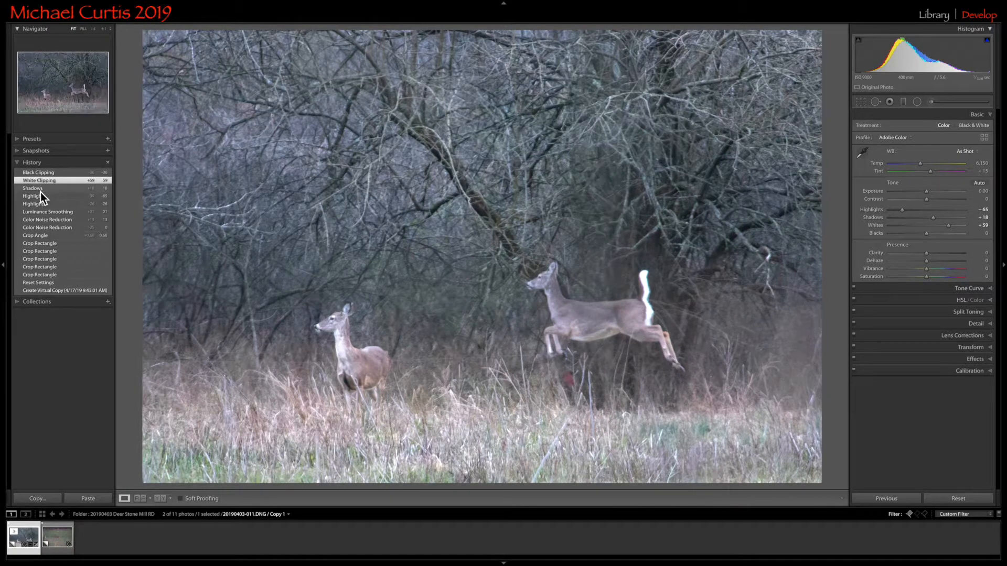
{"action": "left_click", "coordinate": [39, 191]}
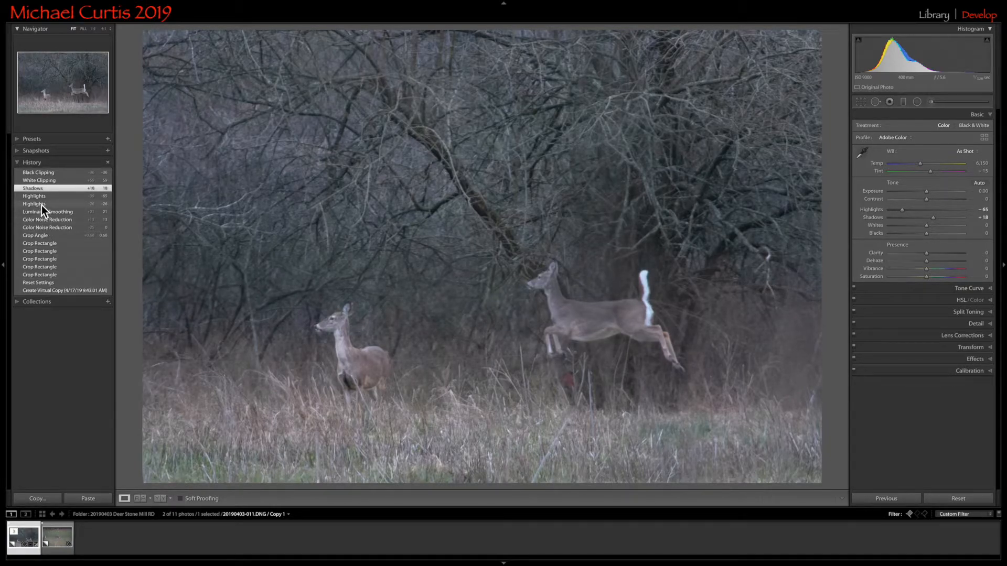
{"action": "left_click", "coordinate": [42, 205]}
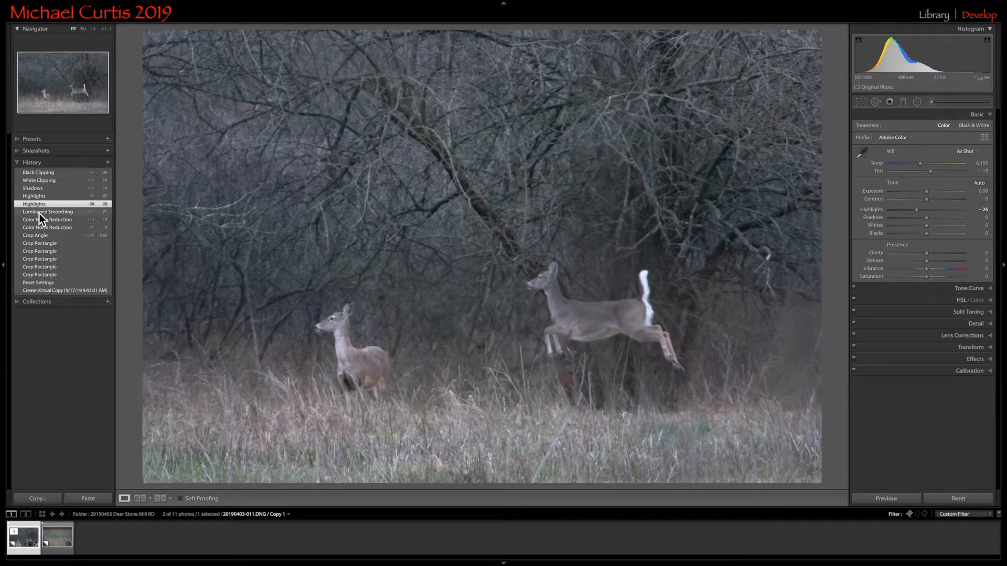
{"action": "left_click", "coordinate": [40, 213]}
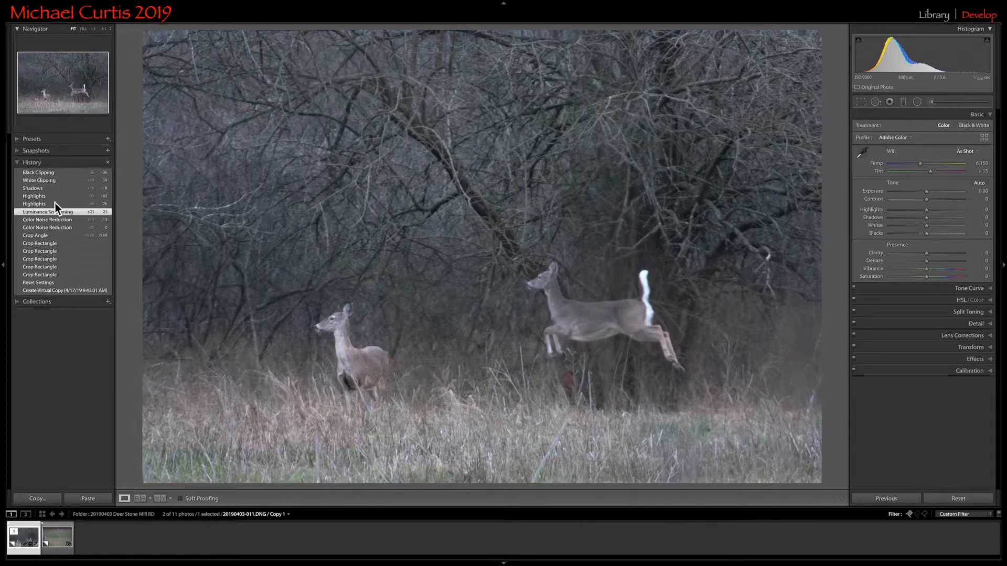
{"action": "left_click", "coordinate": [35, 175]}
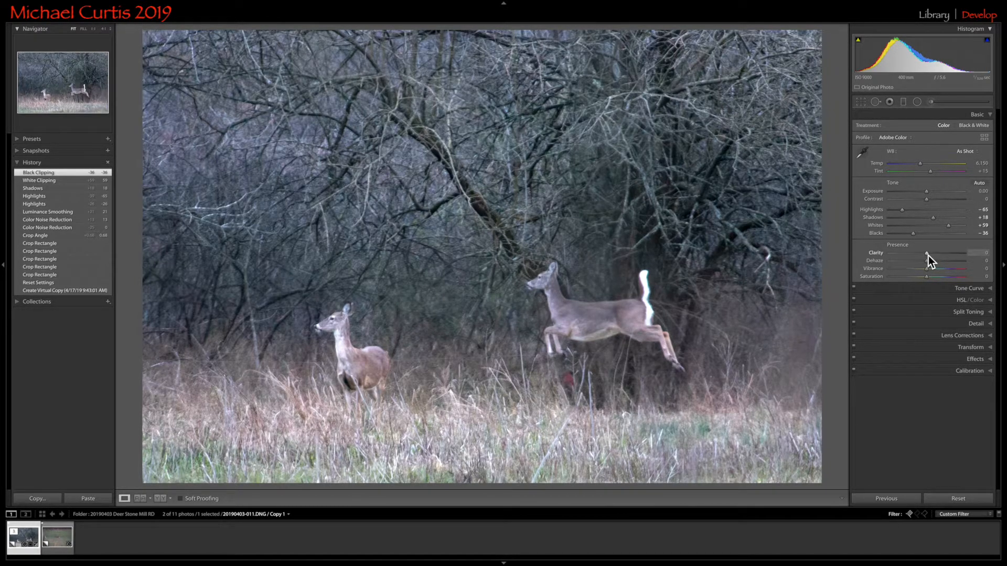
Adjust the photo's presence with Clarity +10, Vibrance +15 and Dehaze +14
{"action": "mouse_move", "coordinate": [930, 255]}
{"action": "left_mouse_down"}
{"action": "mouse_move", "coordinate": [933, 272]}
{"action": "mouse_move", "coordinate": [929, 262]}
{"action": "mouse_move", "coordinate": [954, 265]}
{"action": "mouse_move", "coordinate": [932, 265]}
{"action": "left_mouse_up"}
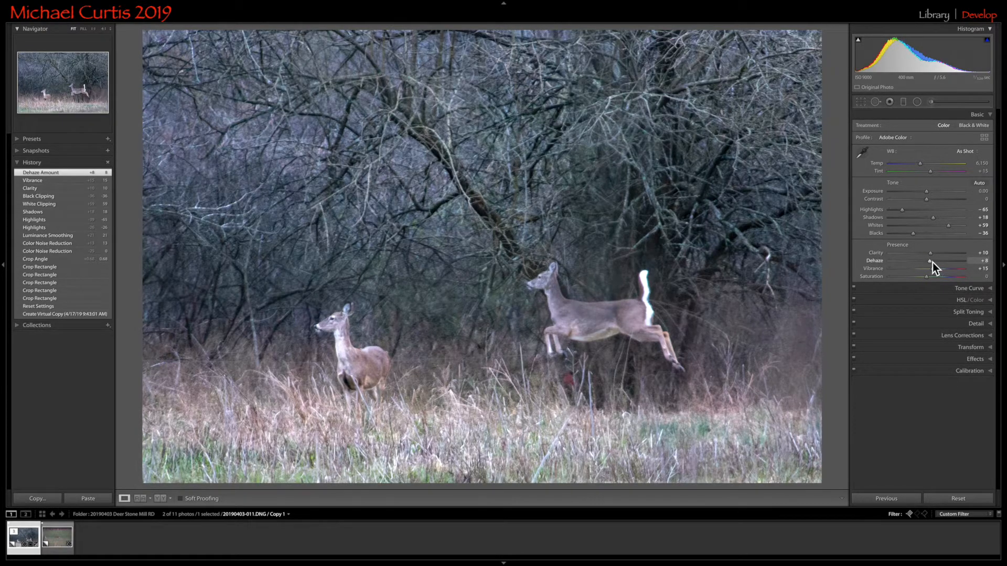
{"action": "left_click_drag", "start_coordinate": [931, 263], "coordinate": [933, 263]}
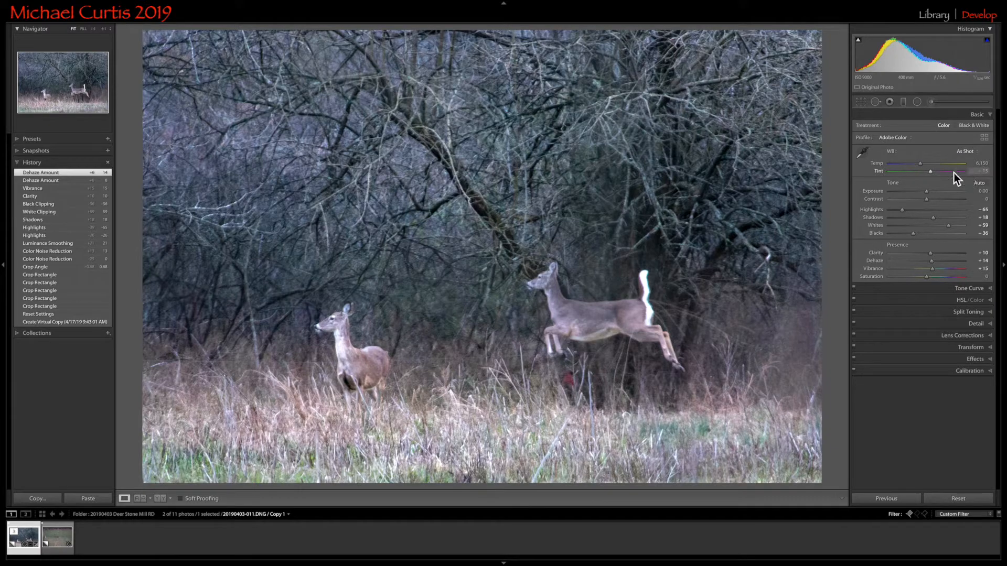
Correct the white balance by setting Tint to +7 and Temp to 6,860
{"action": "left_click_drag", "start_coordinate": [933, 174], "coordinate": [930, 174]}
{"action": "left_click_drag", "start_coordinate": [930, 173], "coordinate": [931, 175]}
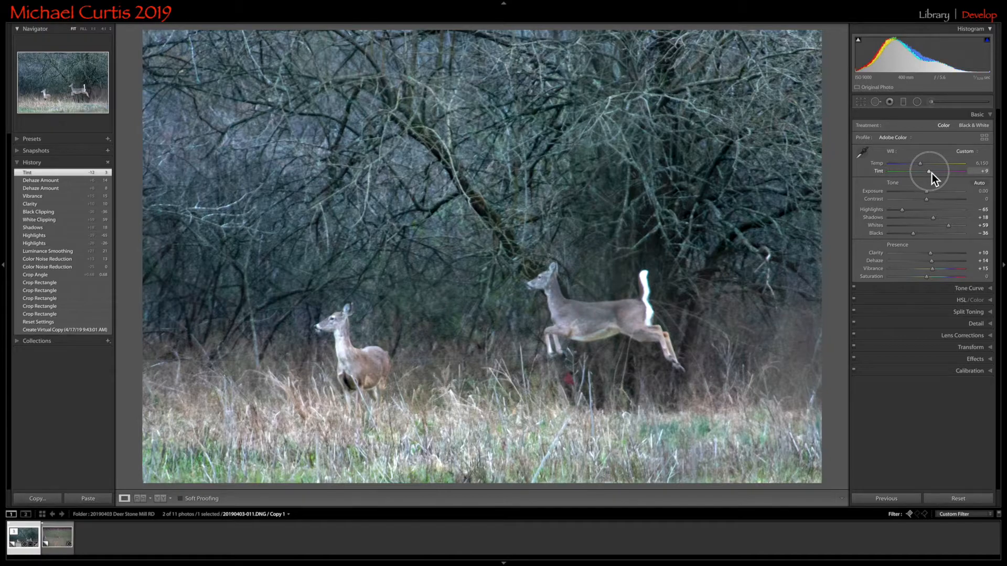
{"action": "key", "text": "Down"}
{"action": "key", "text": "Down"}
{"action": "left_click_drag", "start_coordinate": [921, 167], "coordinate": [926, 165]}
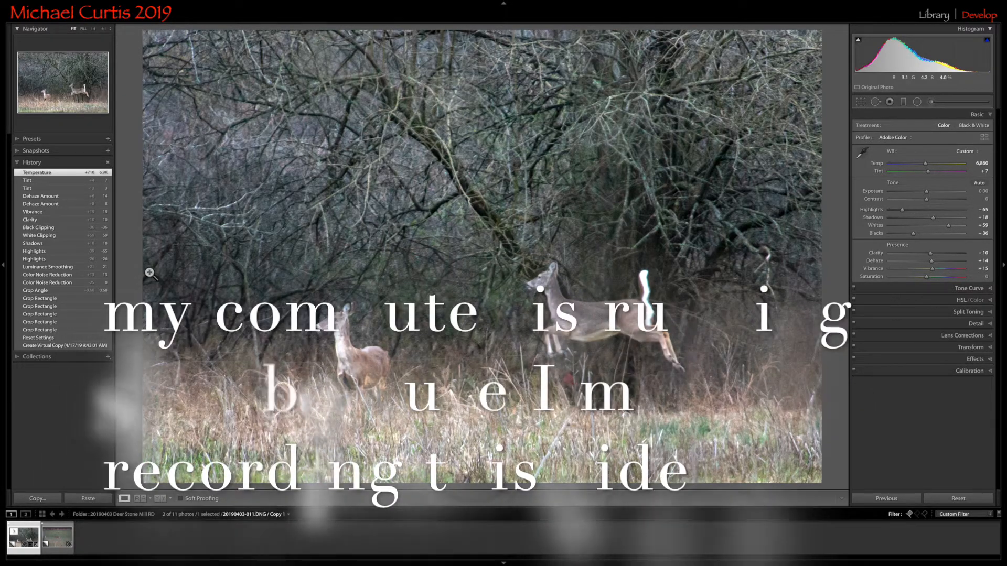
Compare the current edit with the Luminance Smoothing history state, restore the Temperature state and lower Whites to +56
{"action": "left_click", "coordinate": [65, 270]}
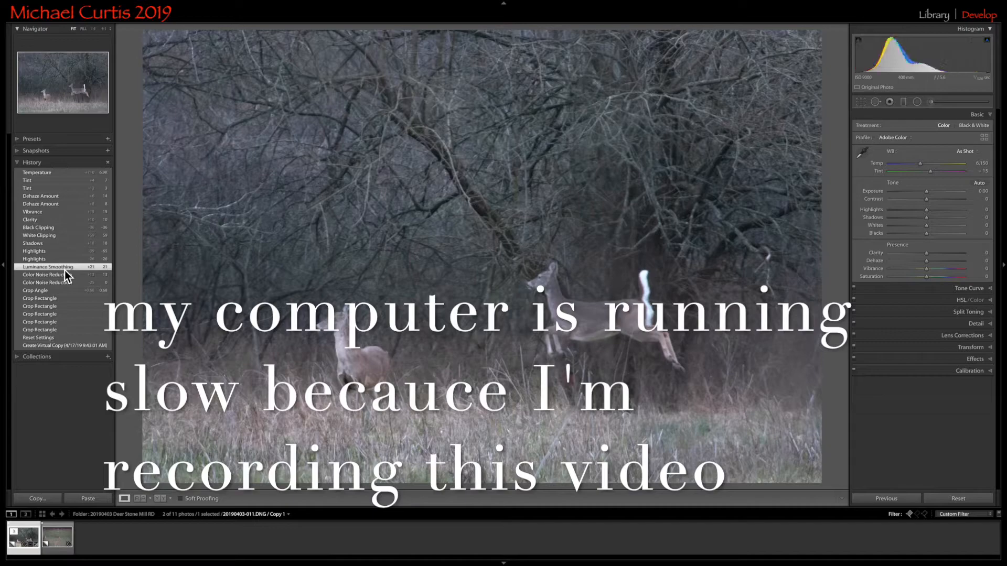
{"action": "left_click", "coordinate": [36, 175]}
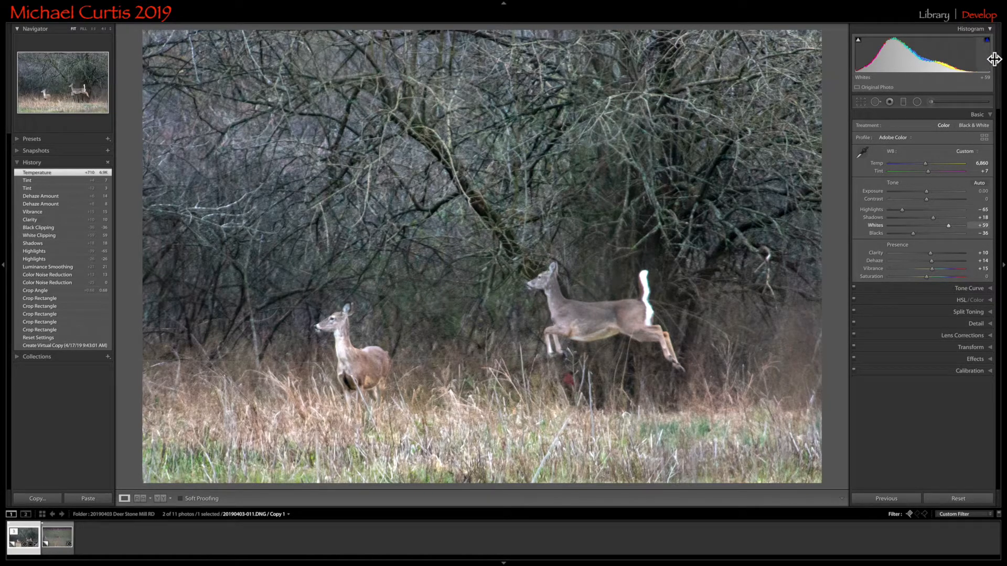
{"action": "left_click_drag", "start_coordinate": [991, 58], "coordinate": [959, 58]}
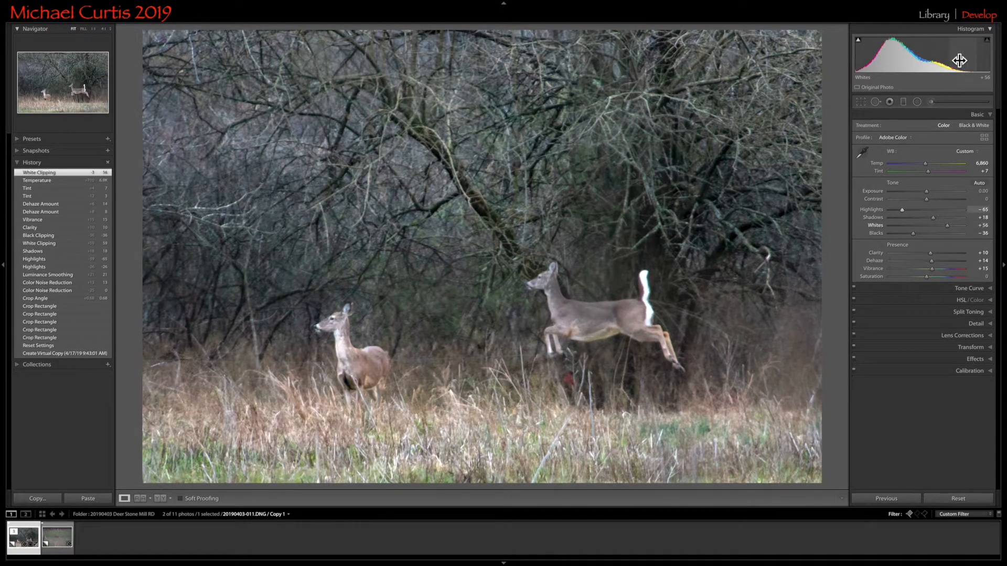
Raise Blacks to −18 and Exposure to +0.14 for the two-deer photo
{"action": "left_click_drag", "start_coordinate": [860, 58], "coordinate": [925, 56]}
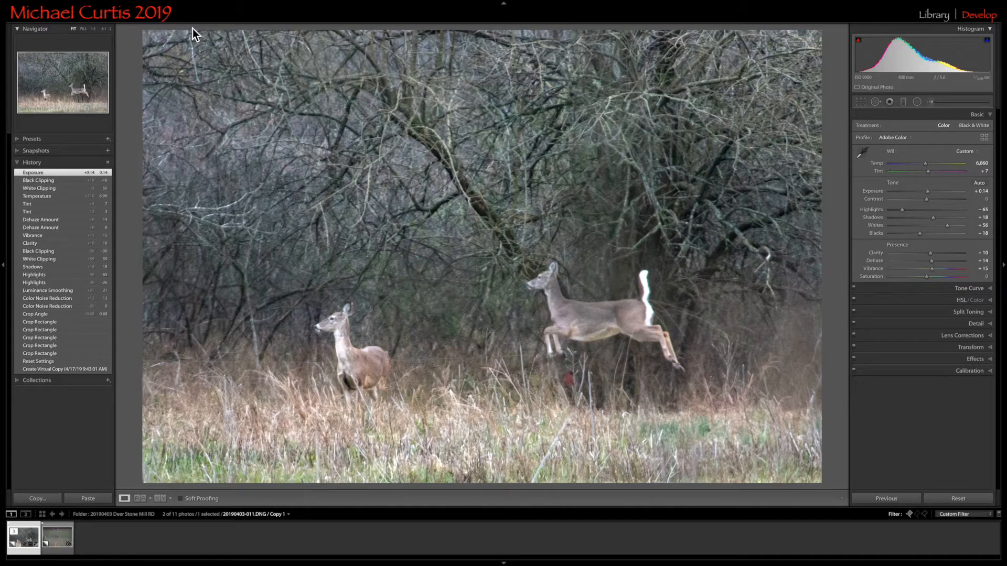
Add a radial filter around both deer that darkens the surroundings with Exposure −0.20 and Feather 31
{"action": "left_click", "coordinate": [917, 102]}
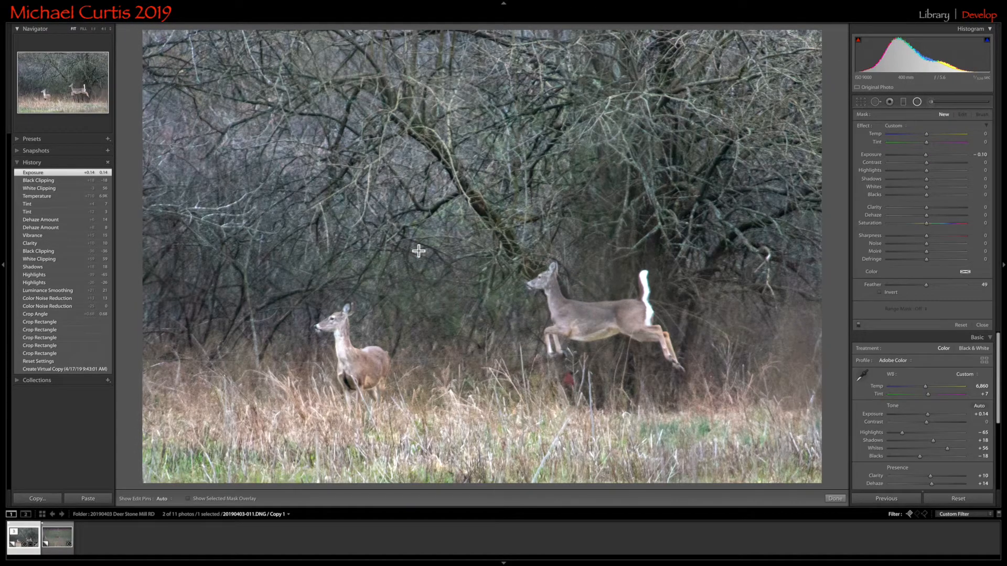
{"action": "left_click_drag", "start_coordinate": [453, 303], "coordinate": [731, 420]}
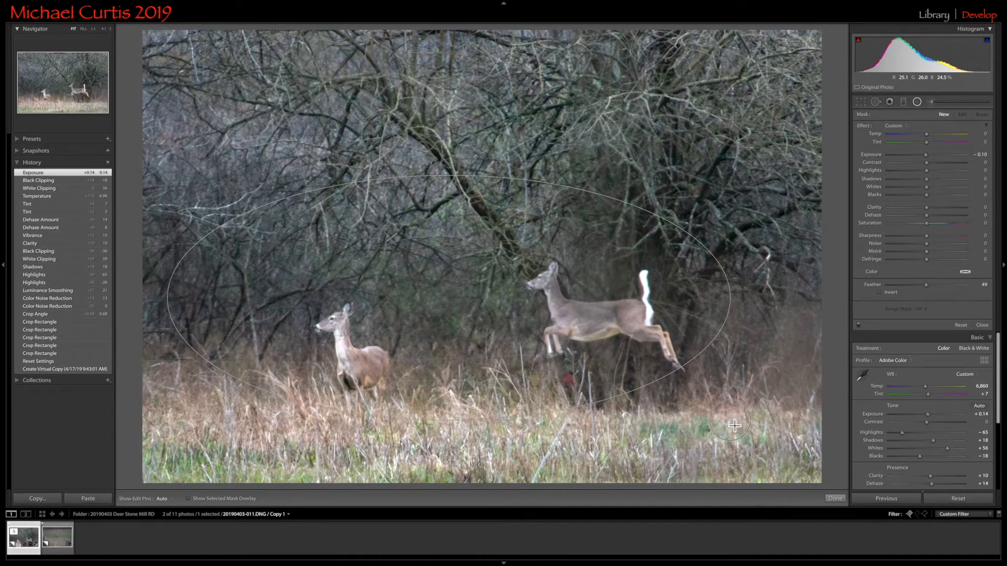
{"action": "left_click_drag", "start_coordinate": [564, 273], "coordinate": [613, 289]}
{"action": "left_click", "coordinate": [926, 157]}
{"action": "left_click_drag", "start_coordinate": [924, 158], "coordinate": [873, 158]}
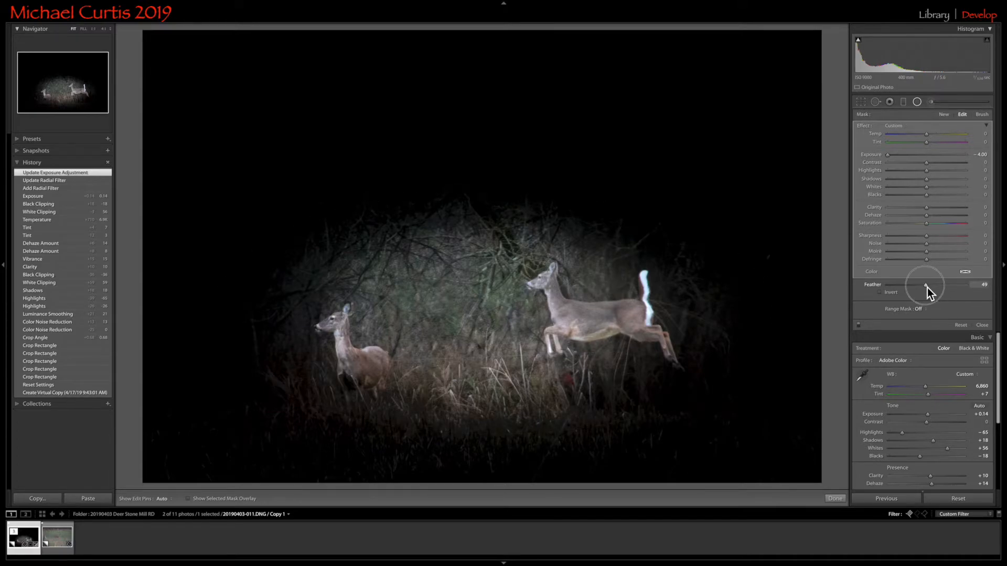
{"action": "left_click_drag", "start_coordinate": [937, 288], "coordinate": [908, 288]}
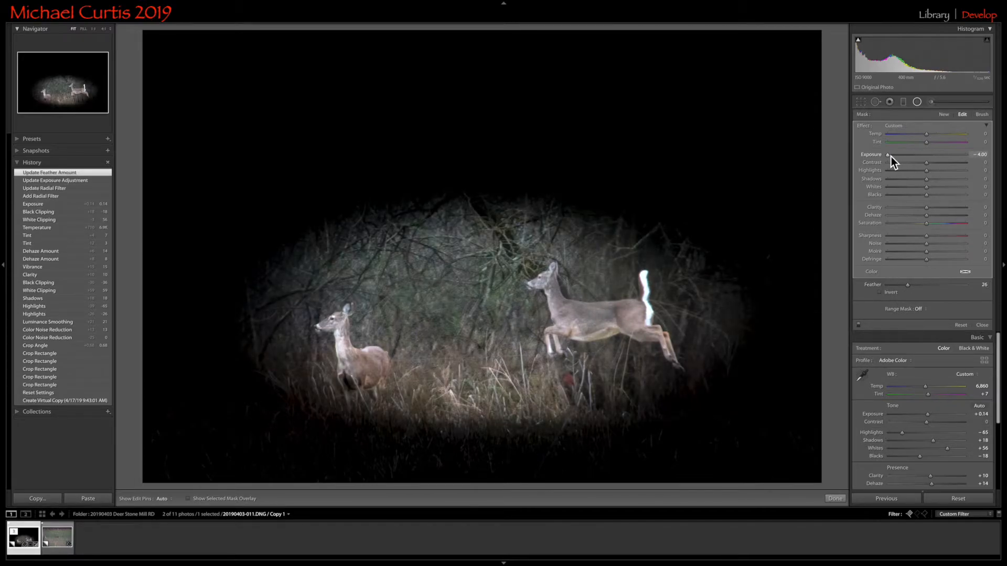
{"action": "left_click_drag", "start_coordinate": [911, 158], "coordinate": [929, 158]}
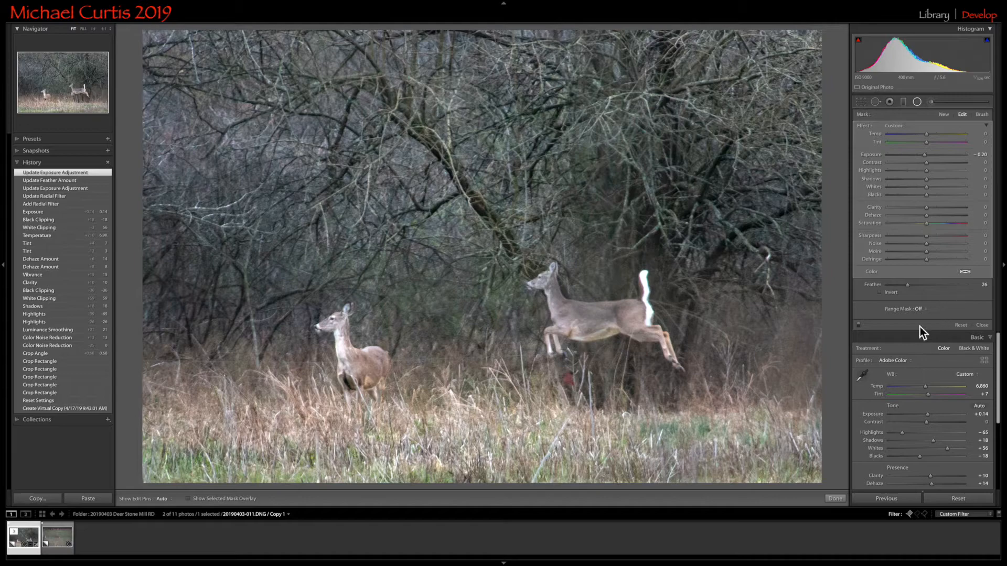
{"action": "left_click", "coordinate": [913, 287]}
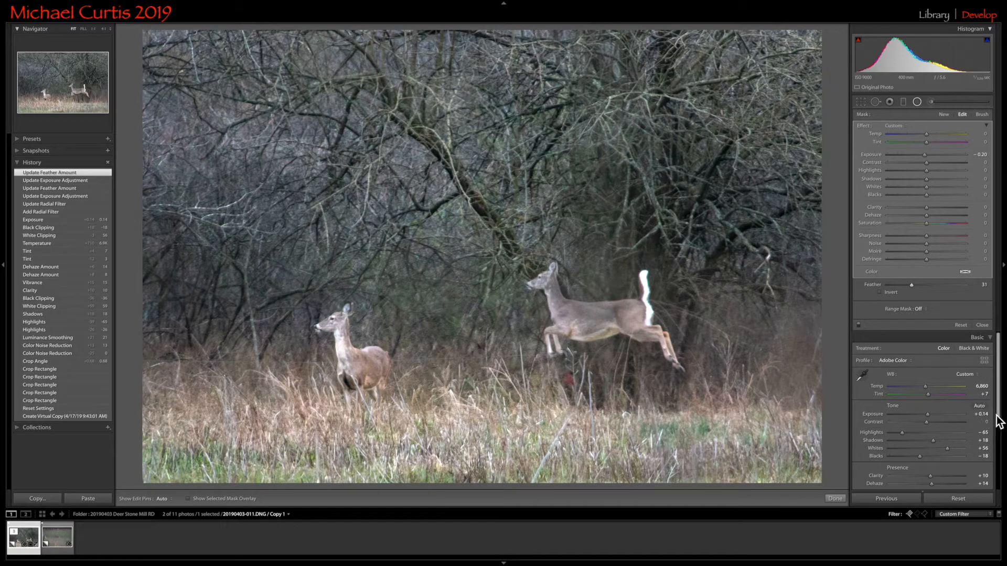
Add a post-crop vignette with Amount −18, Midpoint 33 and Feather 86
{"action": "left_click_drag", "start_coordinate": [998, 421], "coordinate": [993, 495]}
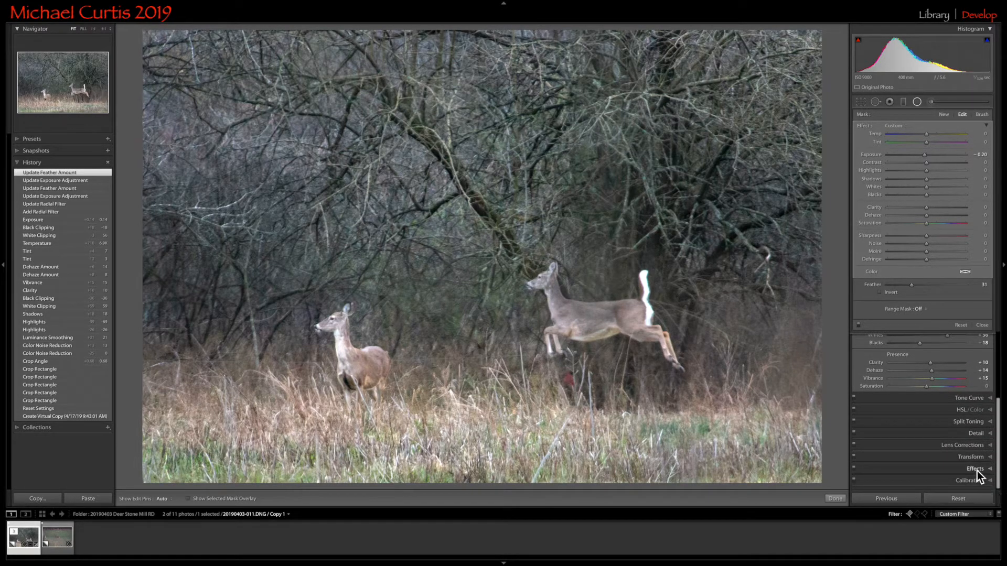
{"action": "left_click", "coordinate": [977, 470]}
{"action": "left_click_drag", "start_coordinate": [927, 420], "coordinate": [918, 420]}
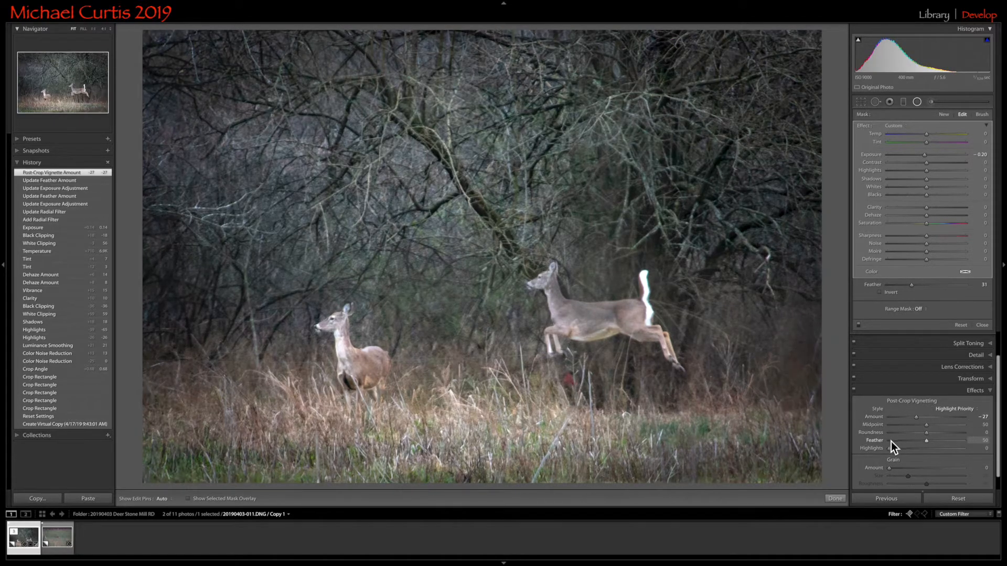
{"action": "left_click", "coordinate": [891, 441]}
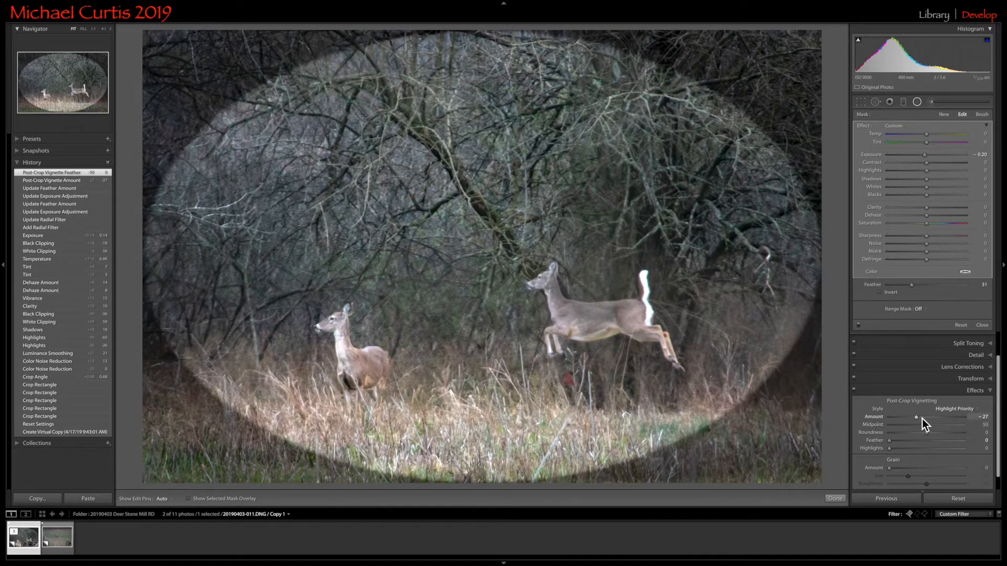
{"action": "mouse_move", "coordinate": [926, 426]}
{"action": "left_mouse_down"}
{"action": "mouse_move", "coordinate": [892, 443]}
{"action": "mouse_move", "coordinate": [956, 445]}
{"action": "mouse_move", "coordinate": [921, 418]}
{"action": "left_mouse_up"}
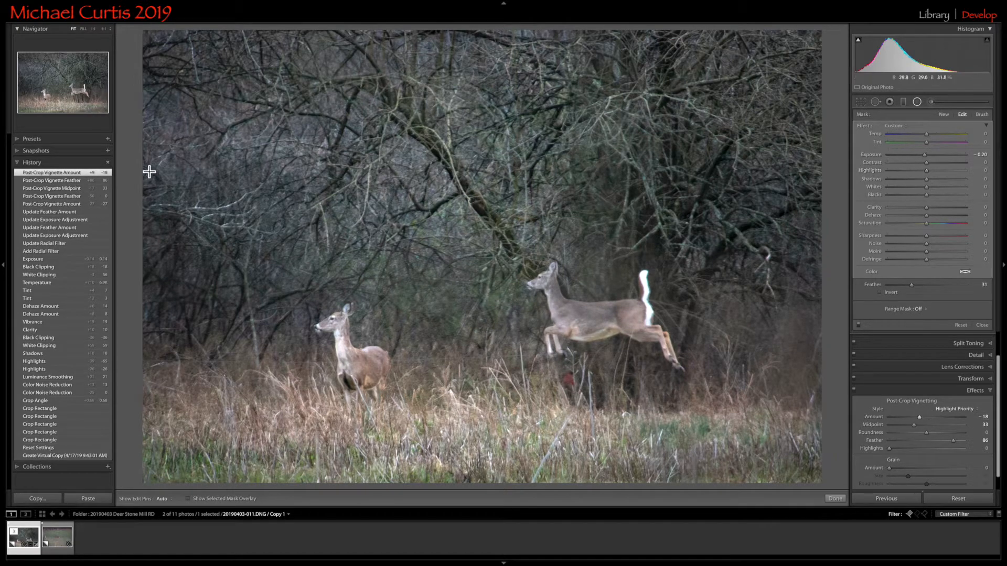
Compare the finished edit with the Luminance Smoothing history state and return to the latest Post-Crop Vignette Amount state
{"action": "left_click", "coordinate": [68, 377]}
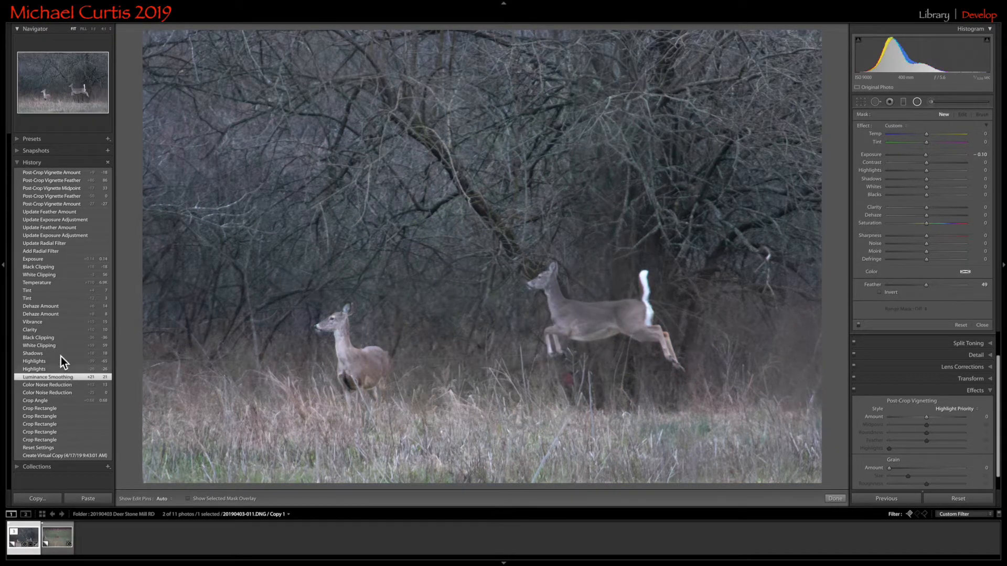
{"action": "left_click", "coordinate": [52, 175]}
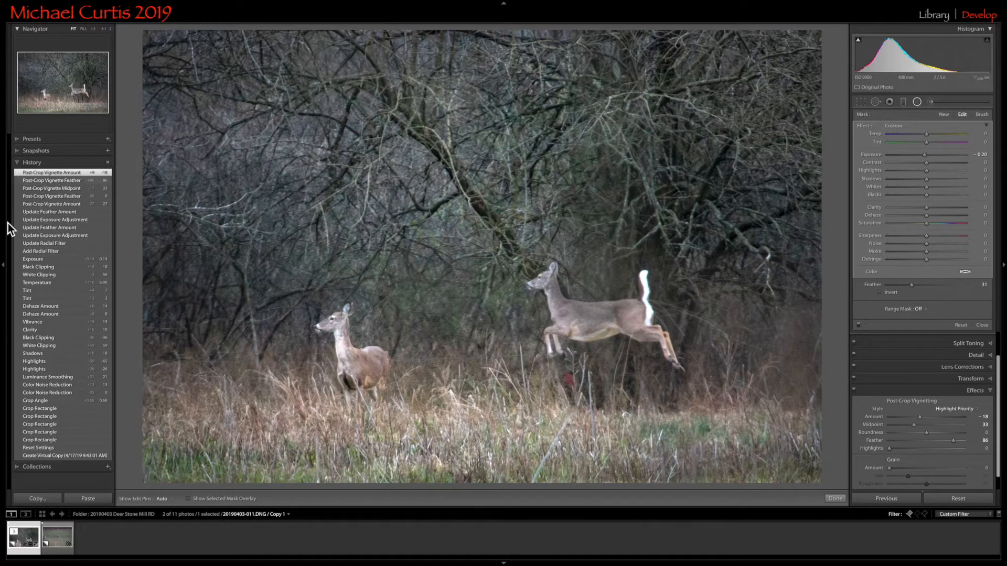
Open the photo of the single running deer and apply Auto white balance and Auto tone settings
{"action": "left_click", "coordinate": [66, 546]}
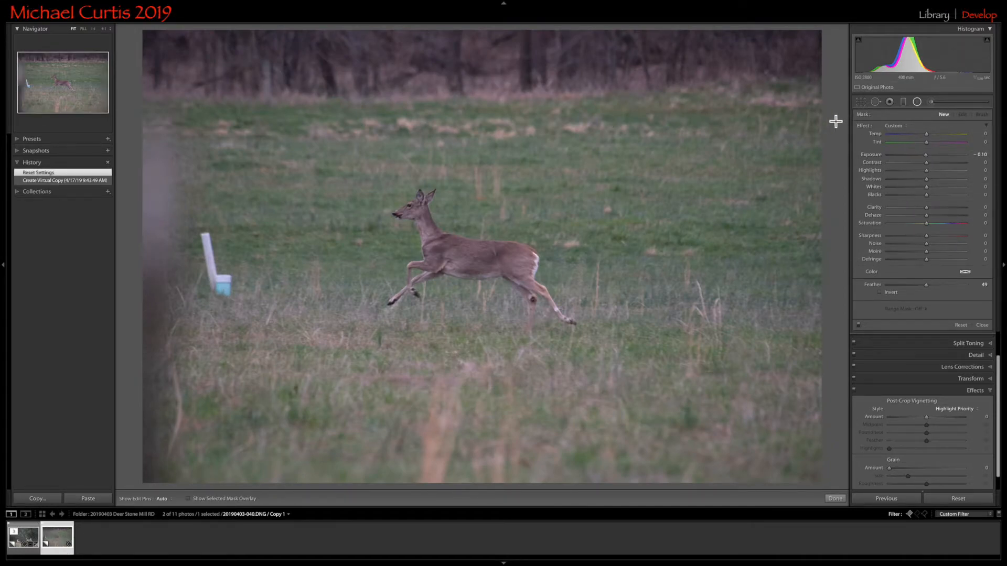
{"action": "scroll", "coordinate": [1001, 409], "scroll_direction": "up", "scroll_amount": 2}
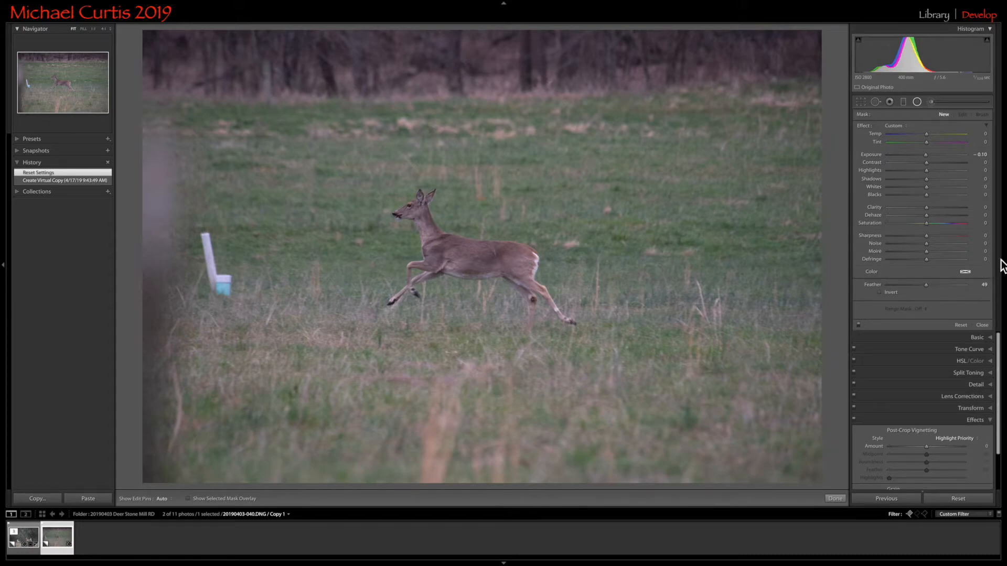
{"action": "left_click", "coordinate": [917, 101]}
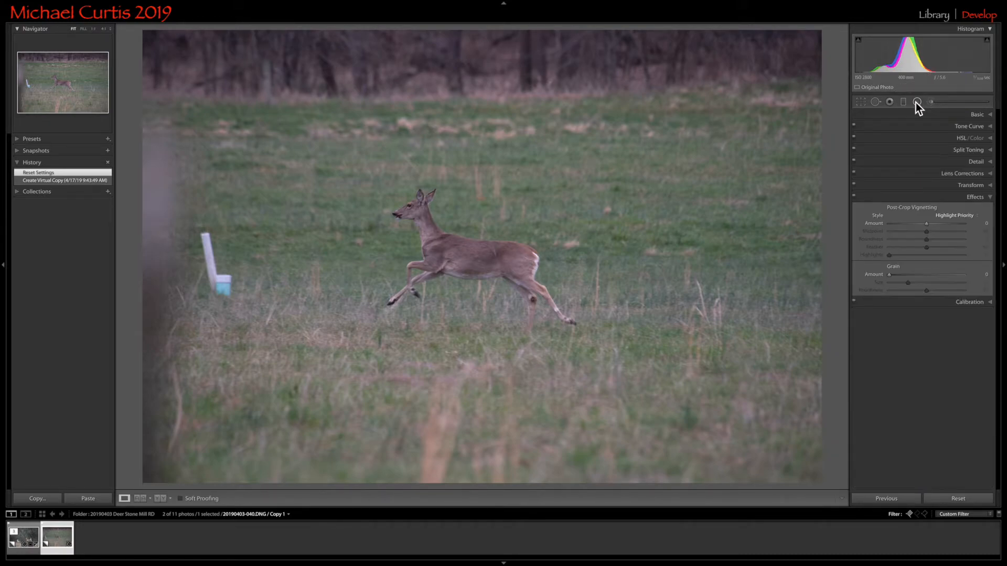
{"action": "left_click", "coordinate": [989, 114]}
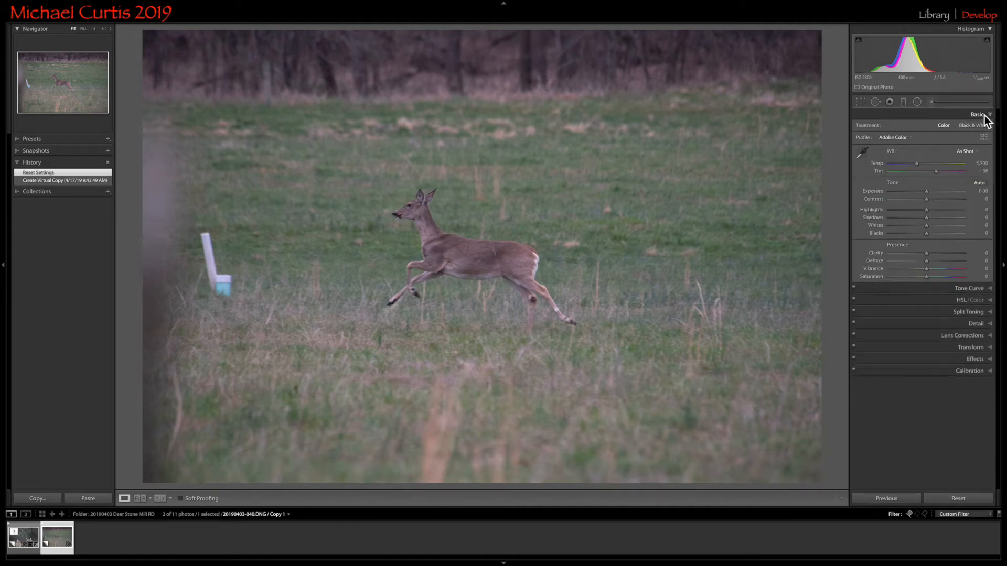
{"action": "left_click", "coordinate": [967, 153]}
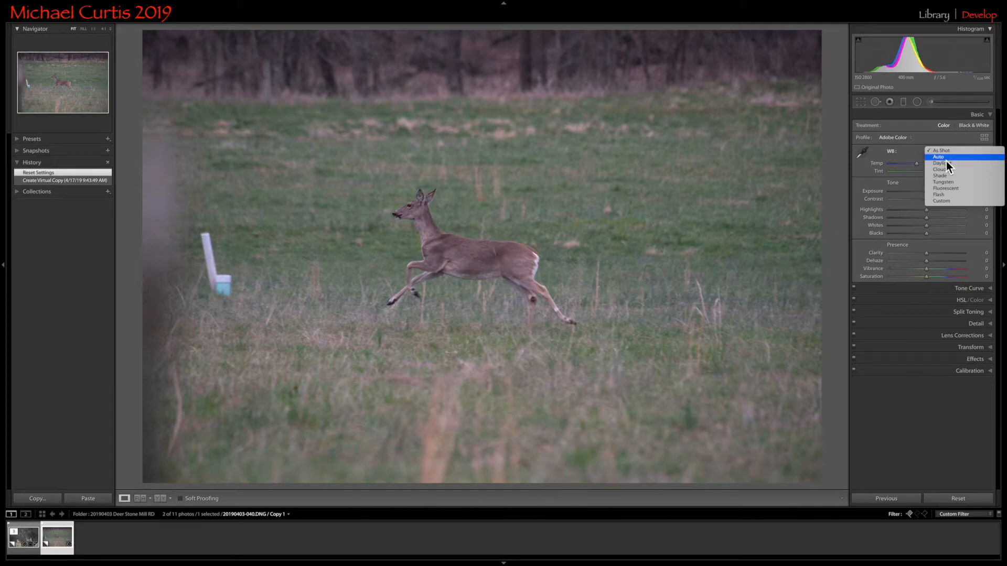
{"action": "left_click", "coordinate": [946, 159]}
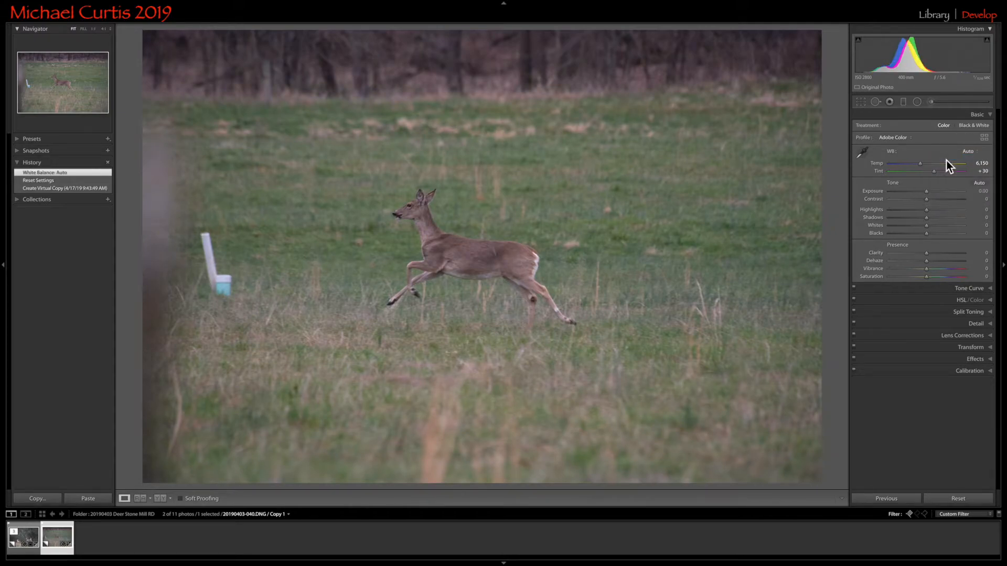
{"action": "left_click", "coordinate": [979, 183]}
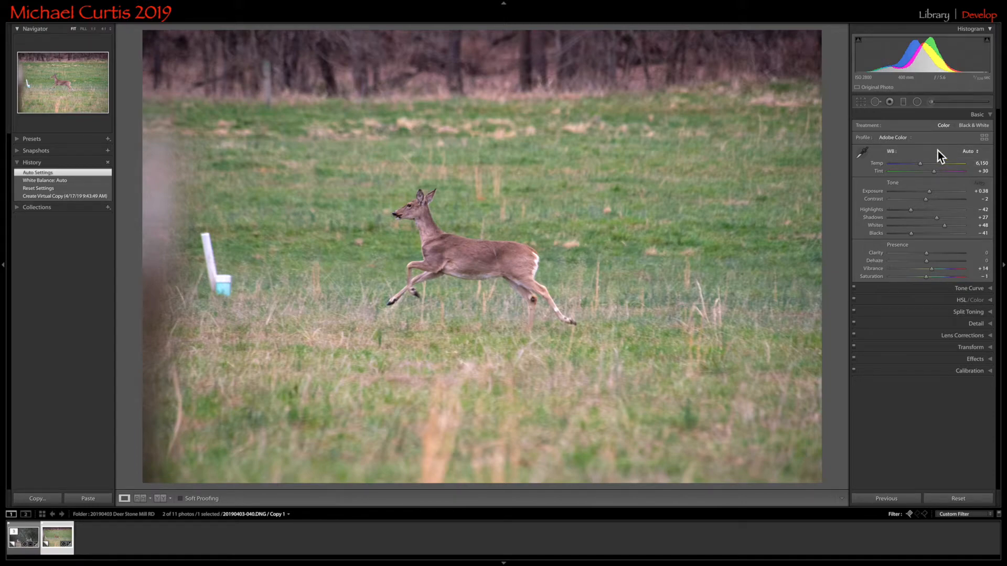
Crop the photo closer around the running deer at the original aspect ratio, excluding the white object and tree line, with the angle at −0.70
{"action": "left_click", "coordinate": [864, 105]}
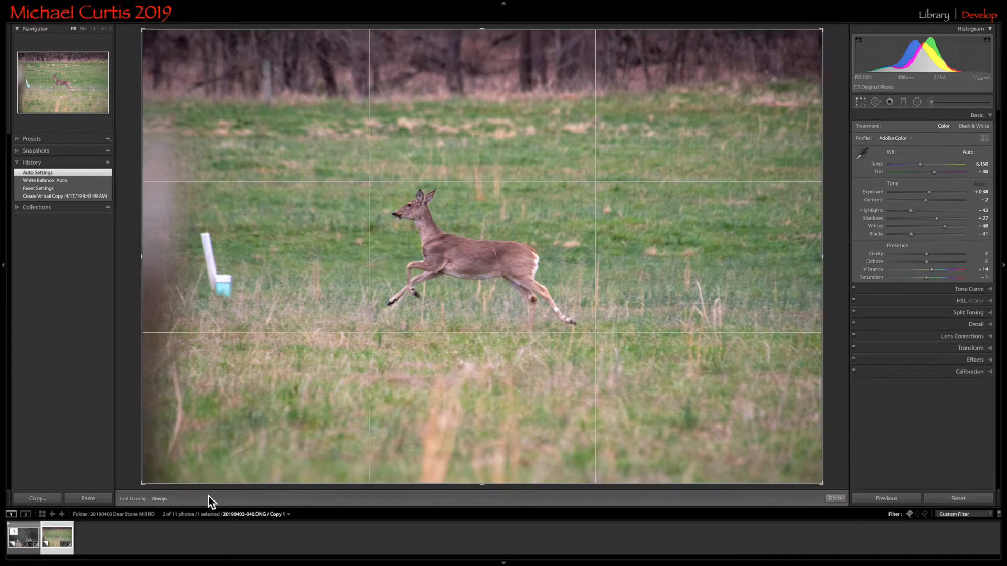
{"action": "left_click_drag", "start_coordinate": [147, 491], "coordinate": [146, 488]}
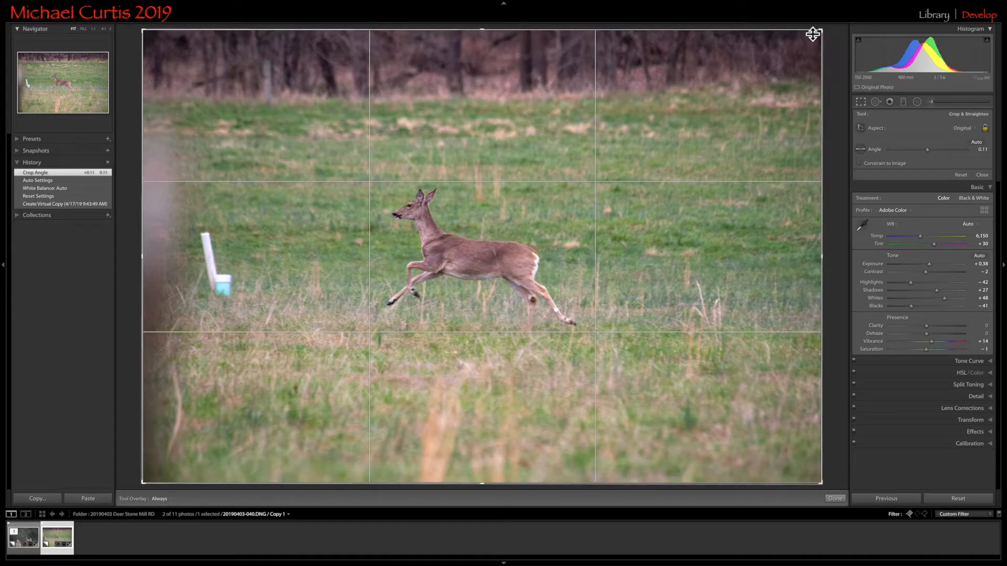
{"action": "left_click_drag", "start_coordinate": [811, 41], "coordinate": [774, 68]}
{"action": "left_click_drag", "start_coordinate": [671, 186], "coordinate": [567, 199]}
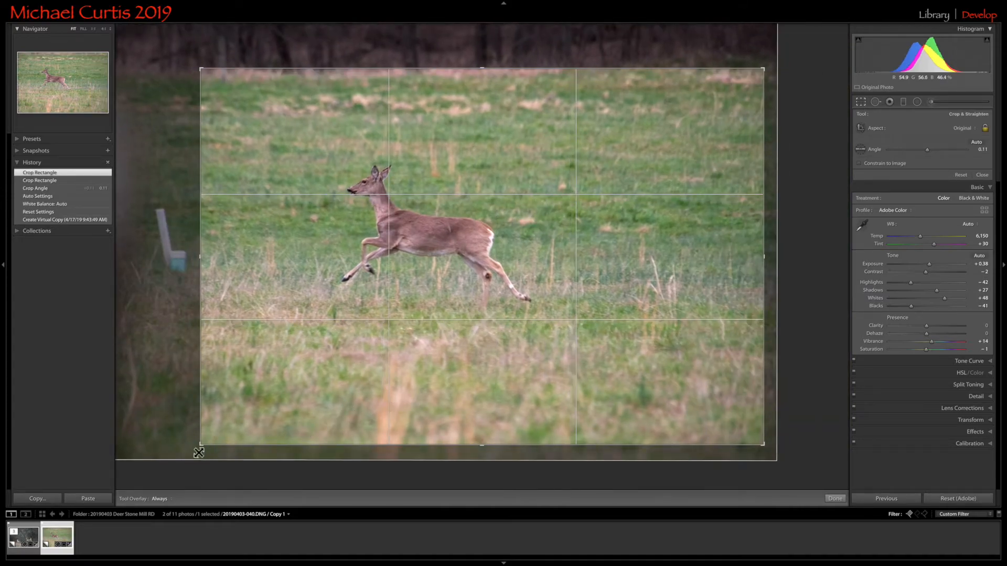
{"action": "left_click_drag", "start_coordinate": [213, 423], "coordinate": [213, 409]}
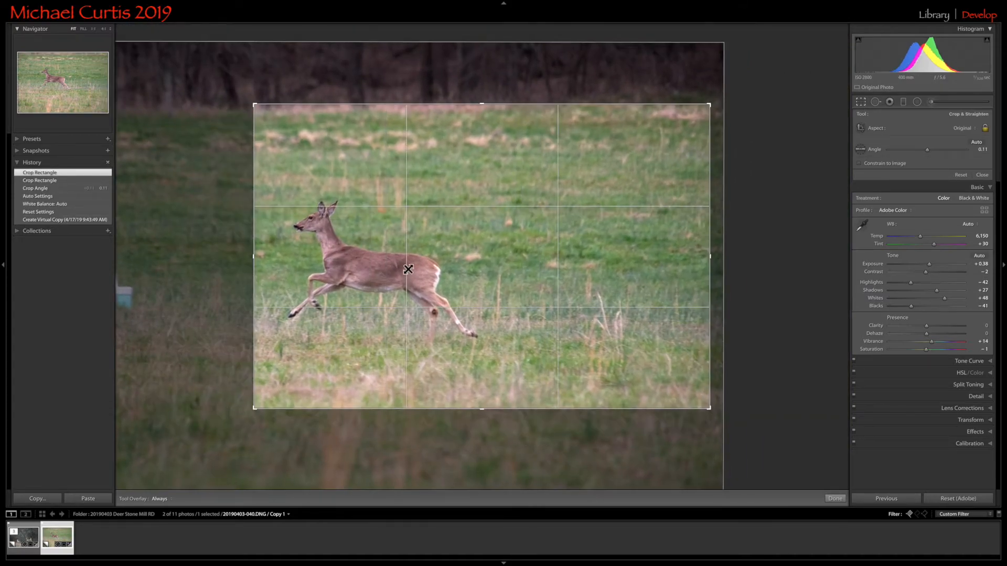
{"action": "left_click_drag", "start_coordinate": [517, 268], "coordinate": [521, 265]}
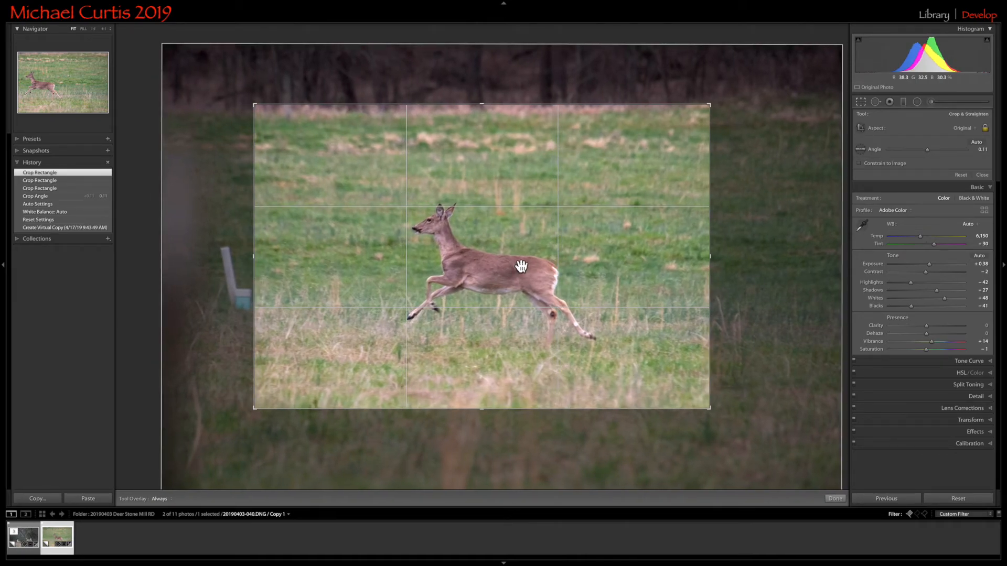
{"action": "left_click_drag", "start_coordinate": [741, 417], "coordinate": [740, 413]}
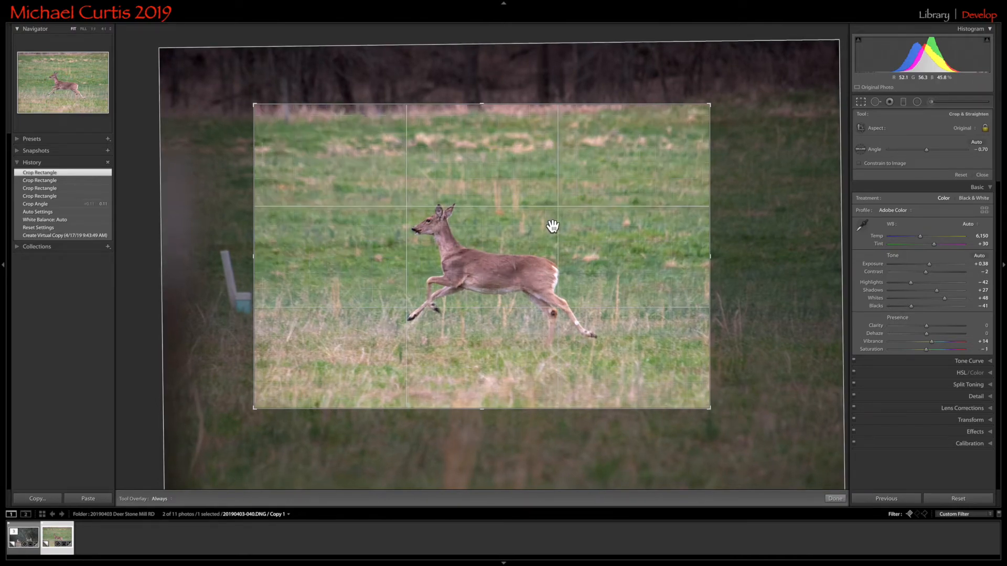
{"action": "left_click_drag", "start_coordinate": [554, 211], "coordinate": [554, 198]}
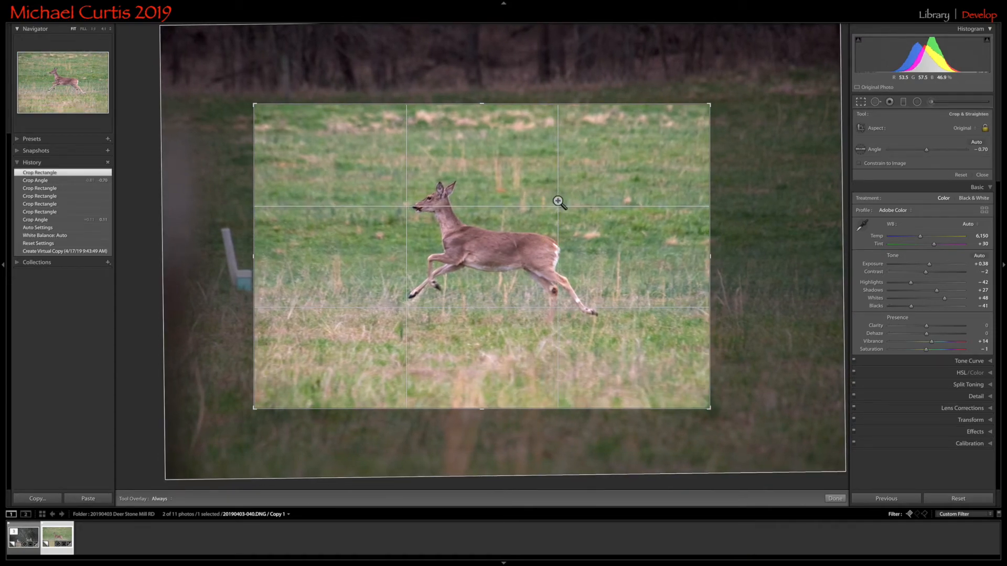
{"action": "key", "text": "Return"}
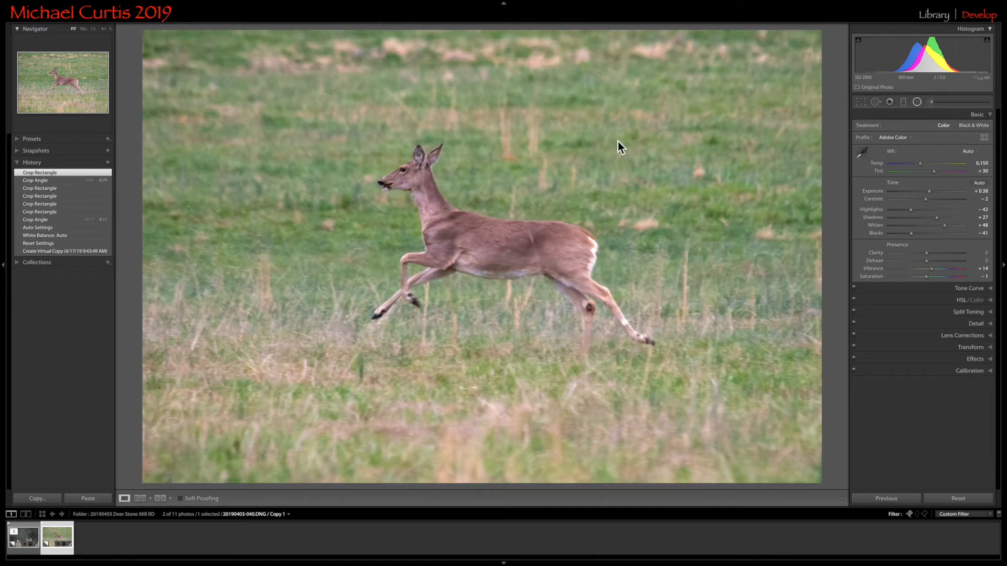
Add a radial filter centred on the running deer and darken its surroundings with Exposure −0.31
{"action": "key", "text": "shift+m"}
{"action": "left_click_drag", "start_coordinate": [379, 177], "coordinate": [590, 299]}
{"action": "left_click_drag", "start_coordinate": [440, 217], "coordinate": [531, 260]}
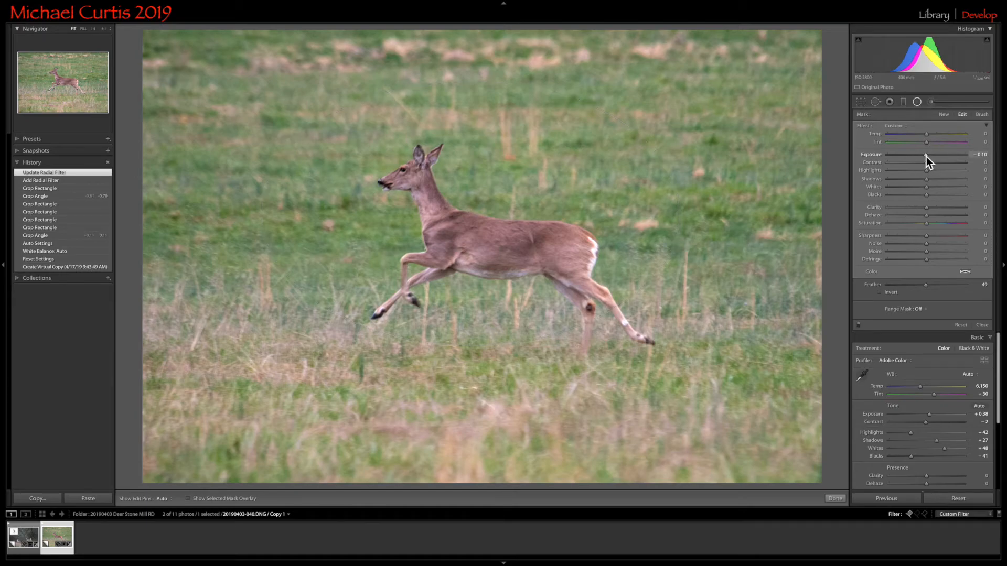
{"action": "left_click_drag", "start_coordinate": [926, 156], "coordinate": [924, 156]}
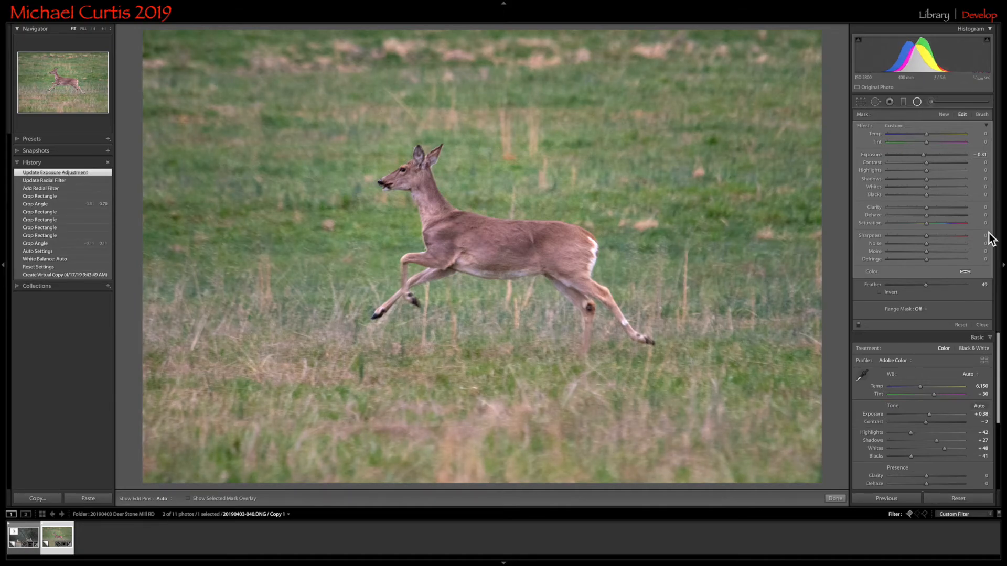
Close the radial filter and set the photo's Clarity to +10 and Dehaze to +6
{"action": "left_click", "coordinate": [924, 104]}
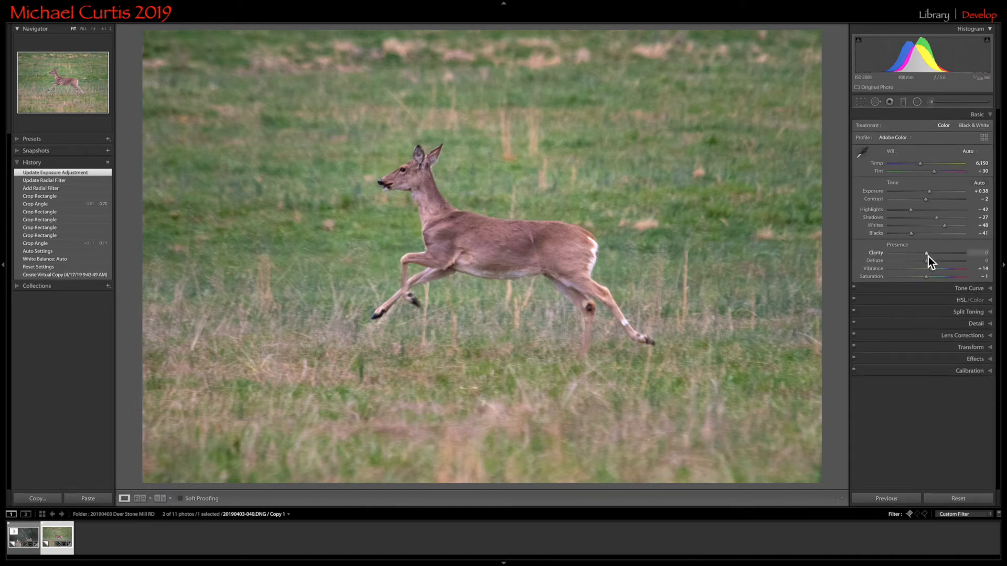
{"action": "left_click_drag", "start_coordinate": [930, 257], "coordinate": [930, 264]}
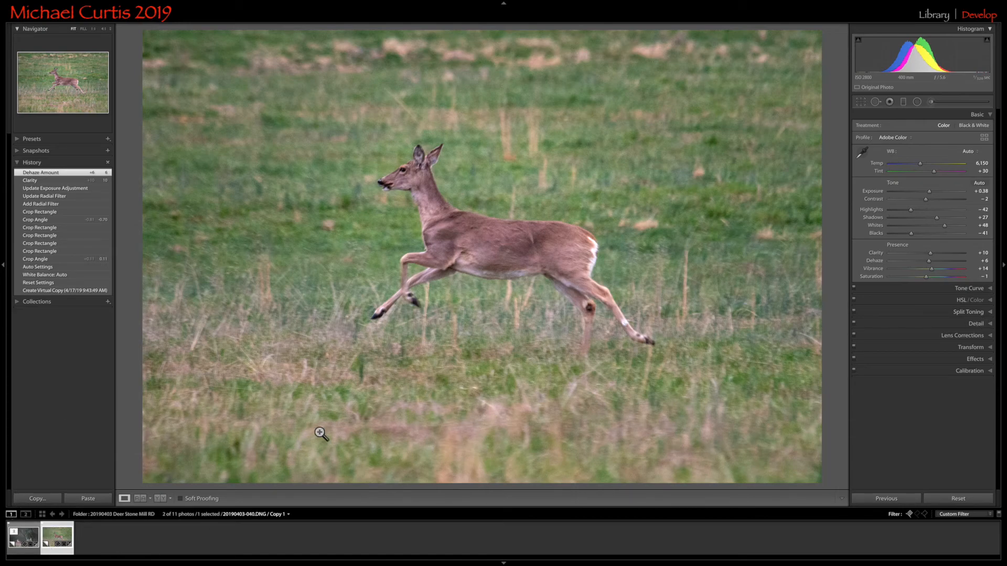
Compare the running-deer edit with the Reset Settings history state and return to the Dehaze Amount state
{"action": "left_click", "coordinate": [53, 284]}
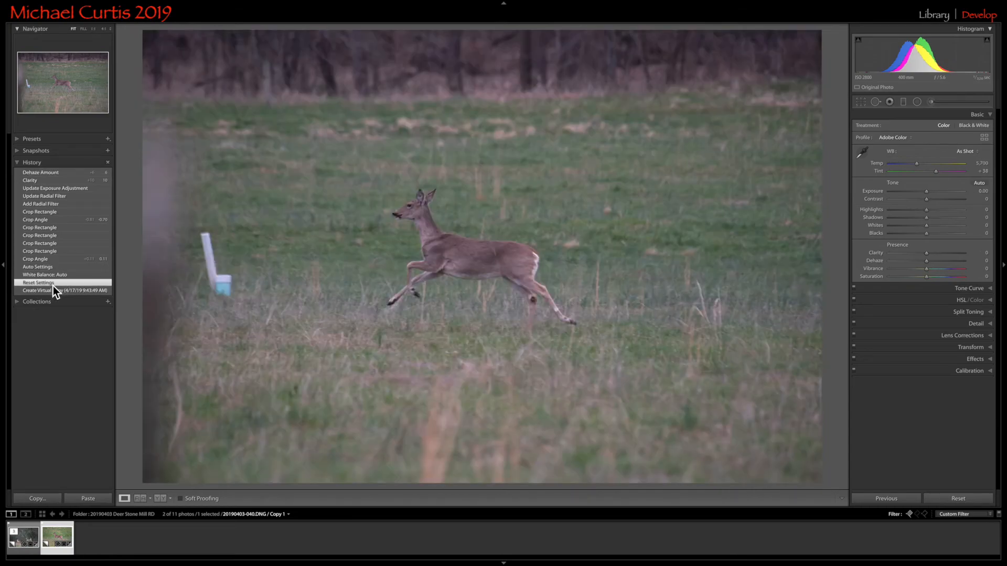
{"action": "left_click", "coordinate": [31, 174]}
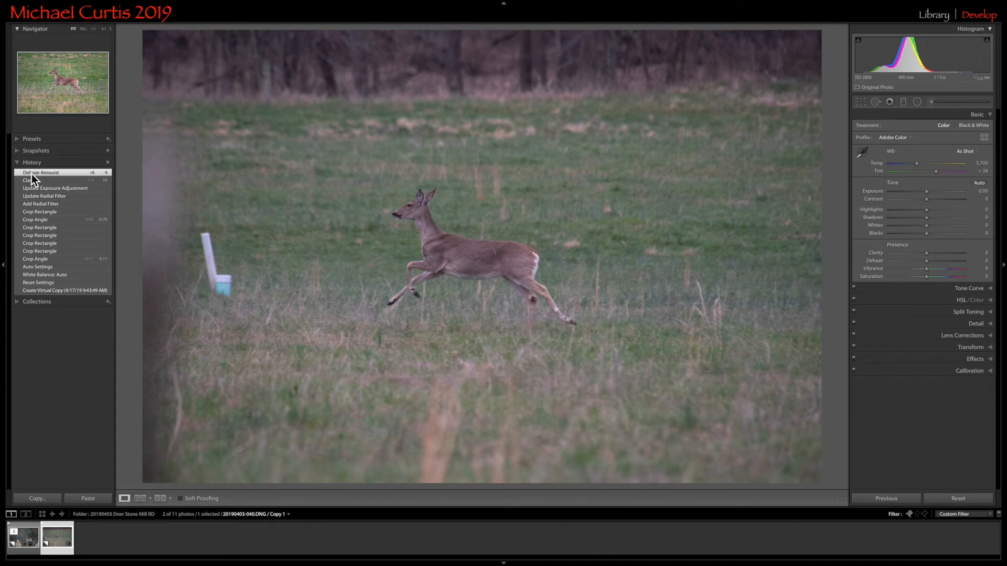